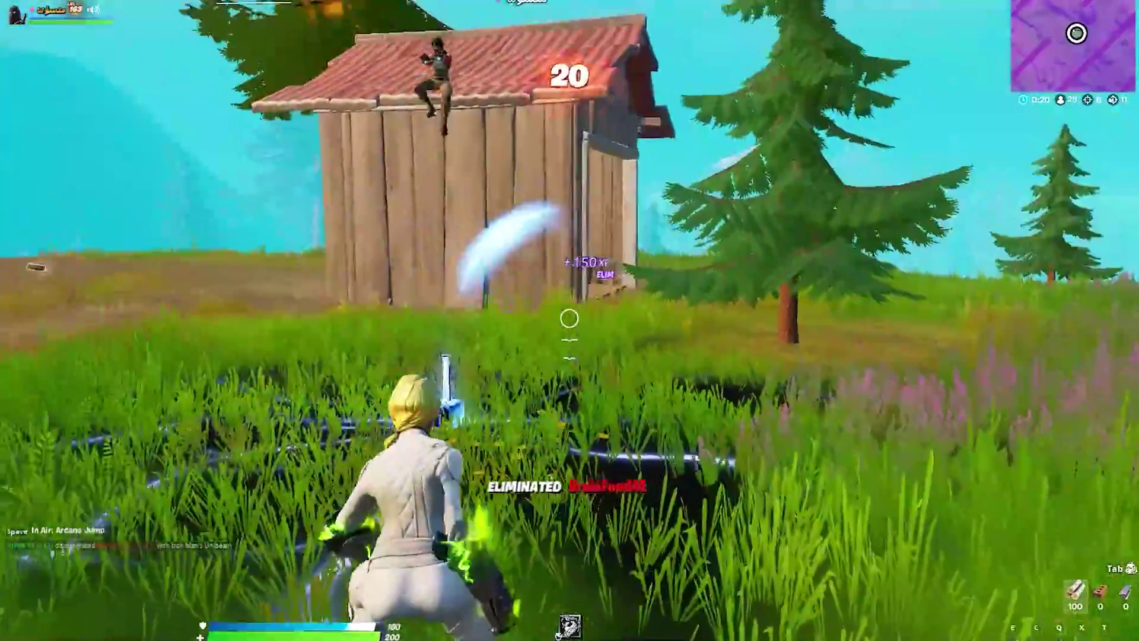
key(e)
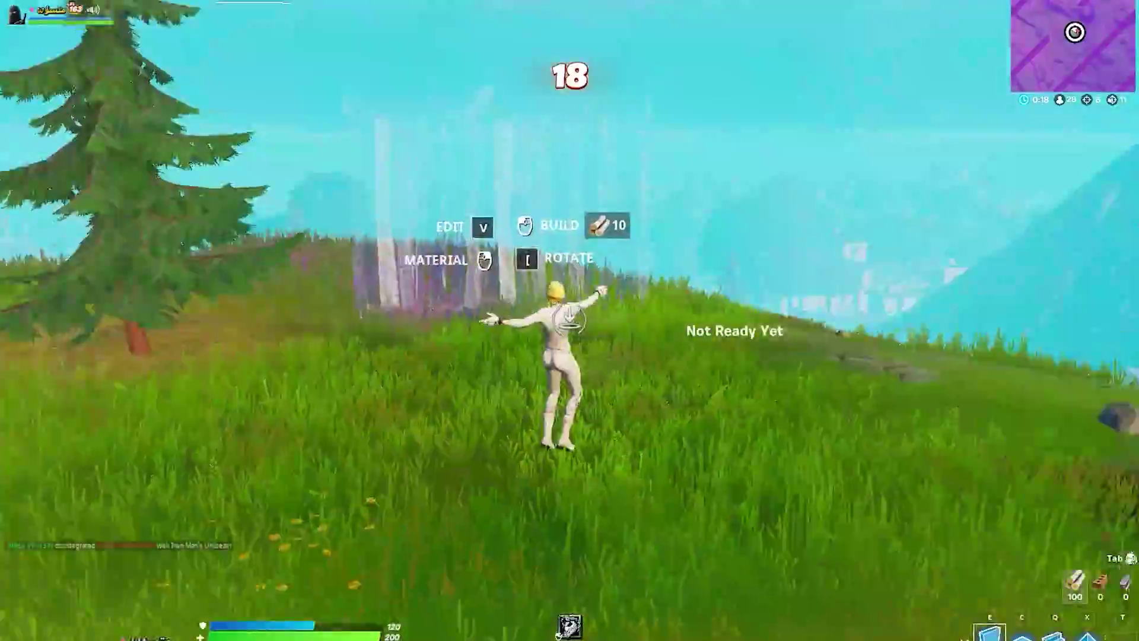
click(570, 320)
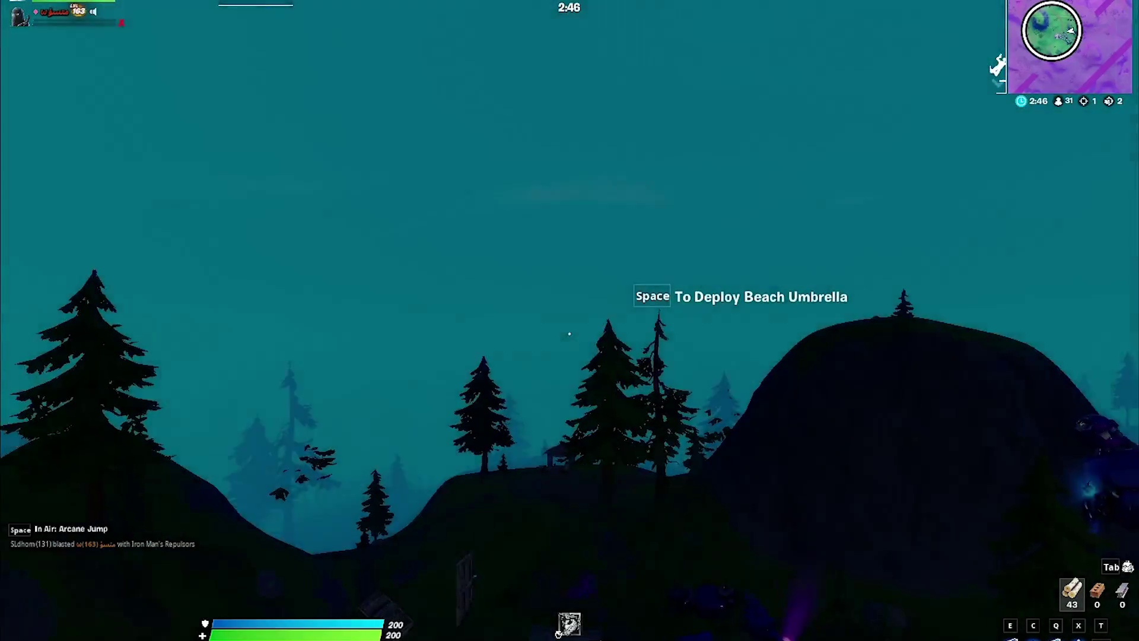
key(space)
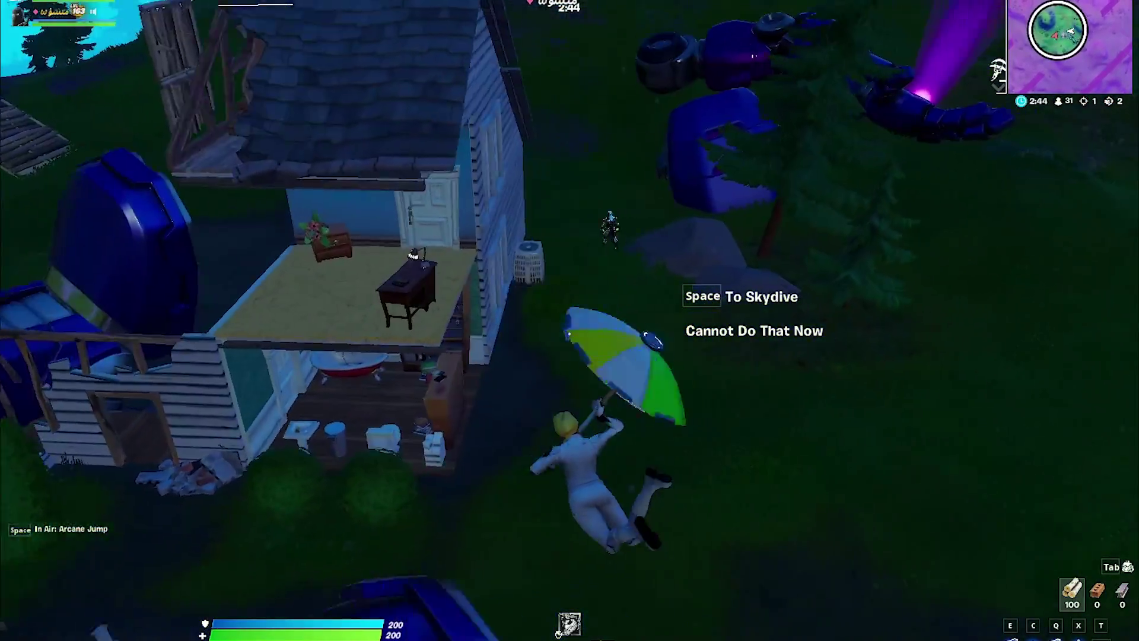
key(w)
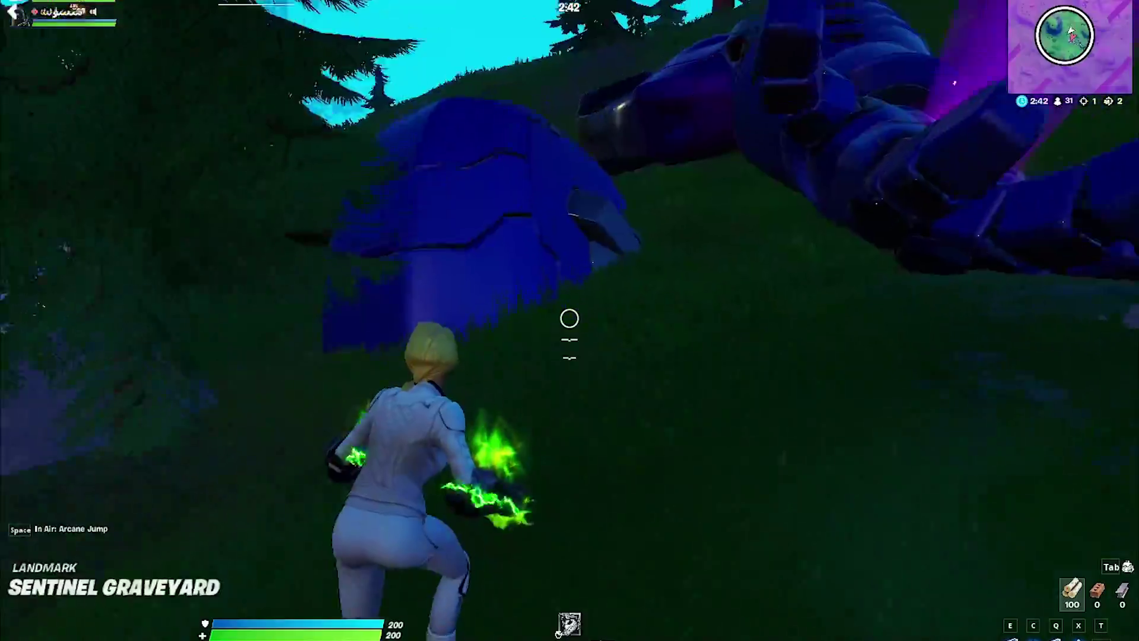
key(q)
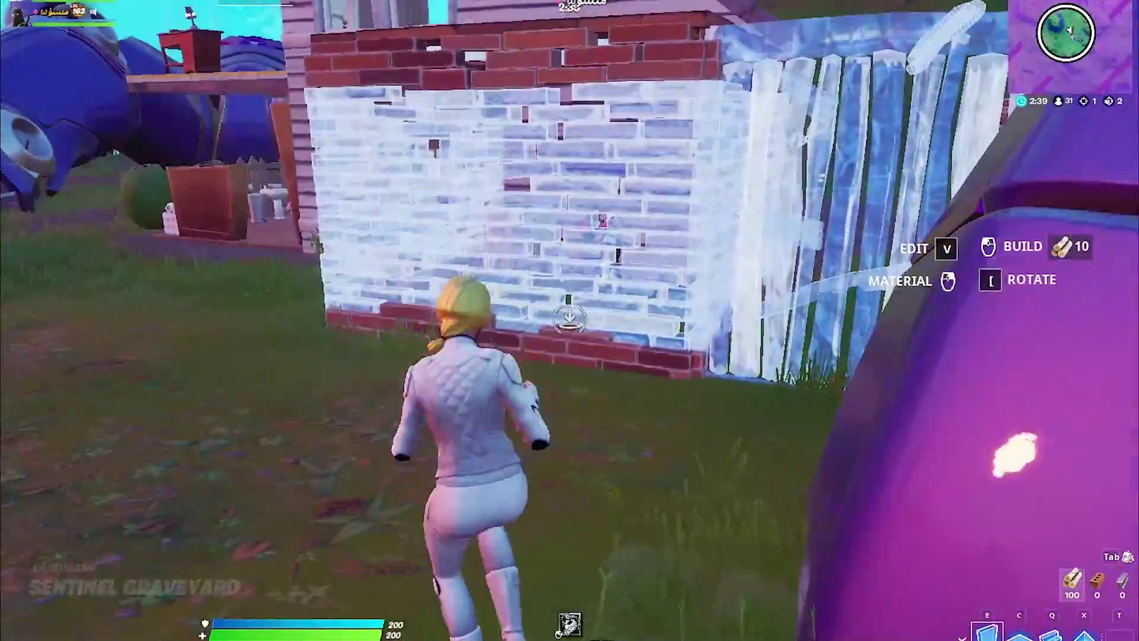
click(570, 319)
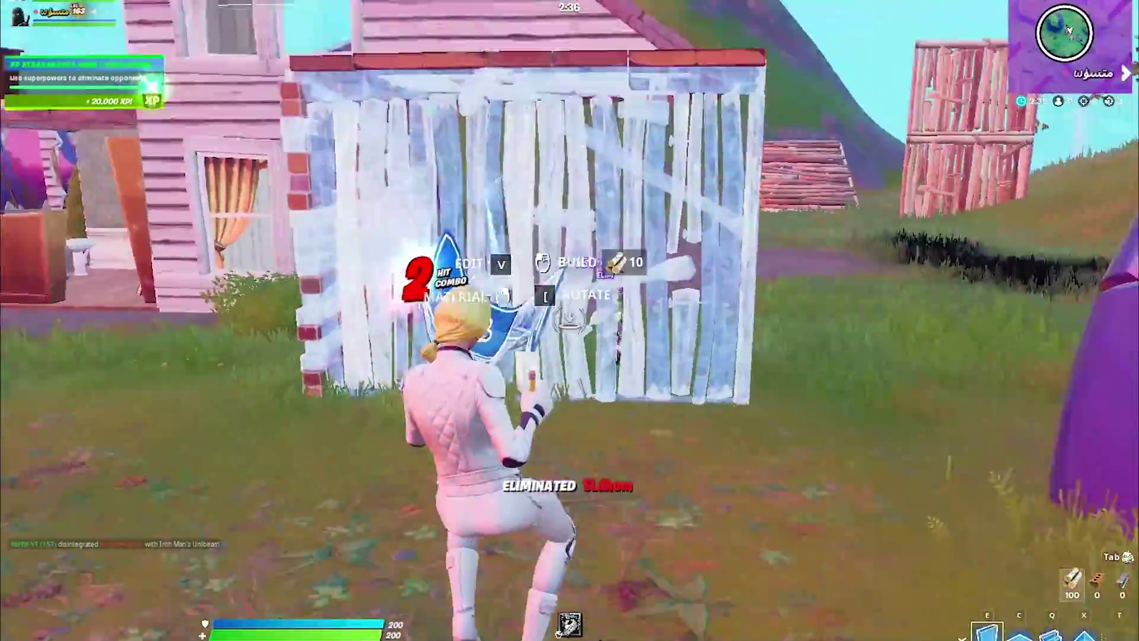
key(q)
click(570, 318)
click(569, 319)
click(569, 318)
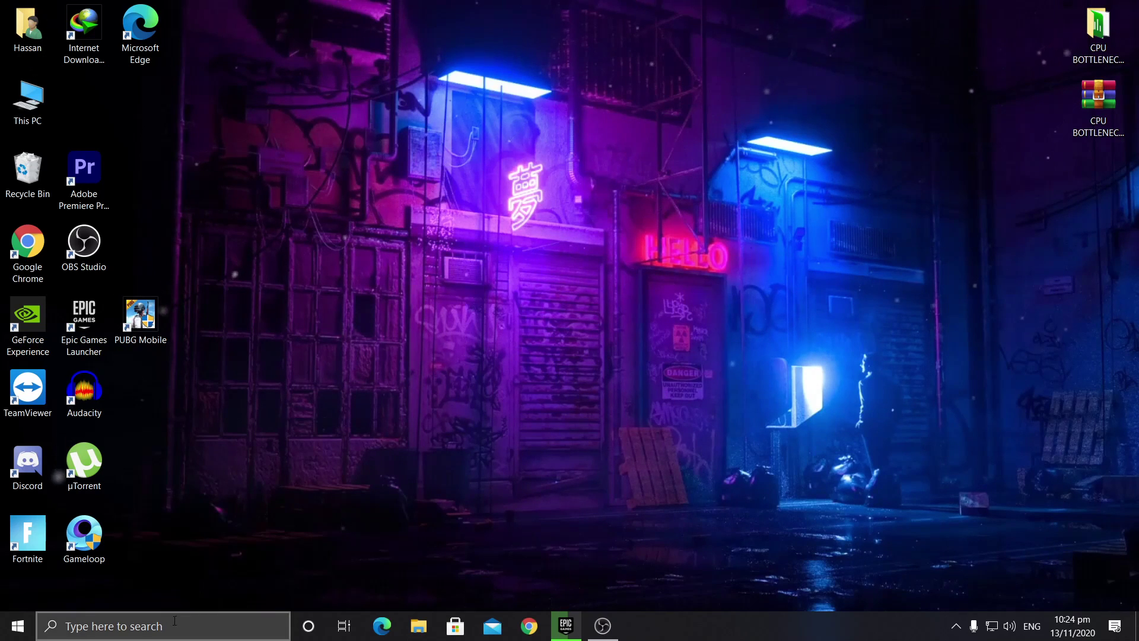
Find the Power & sleep settings through Windows search and open the additional power settings with the additional plans shown.
click(111, 628)
text(PO)
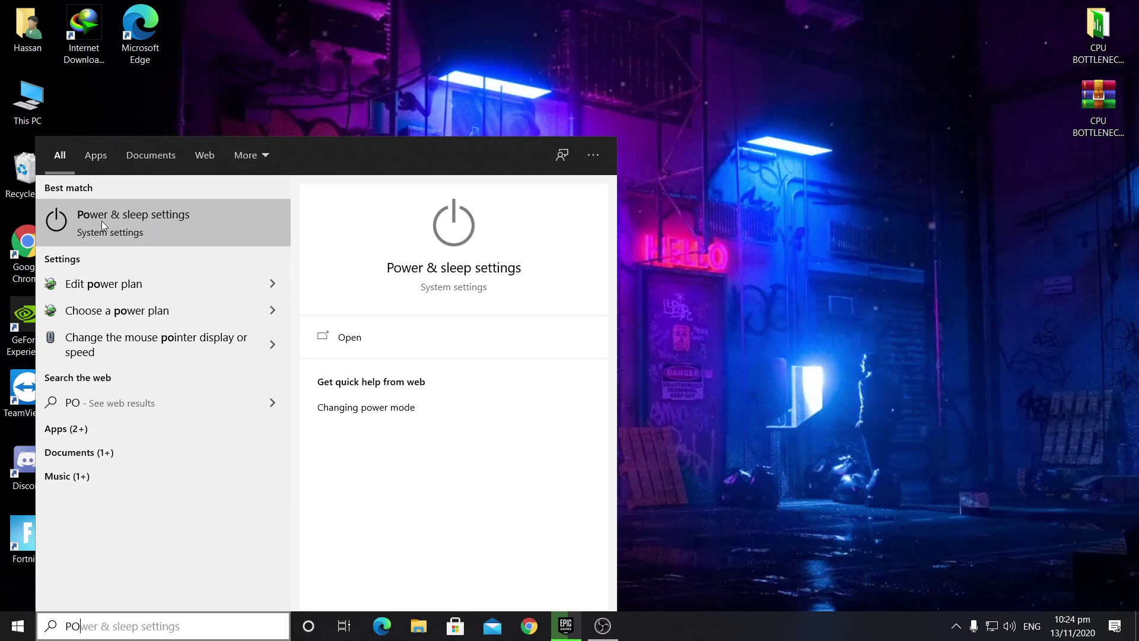
click(73, 234)
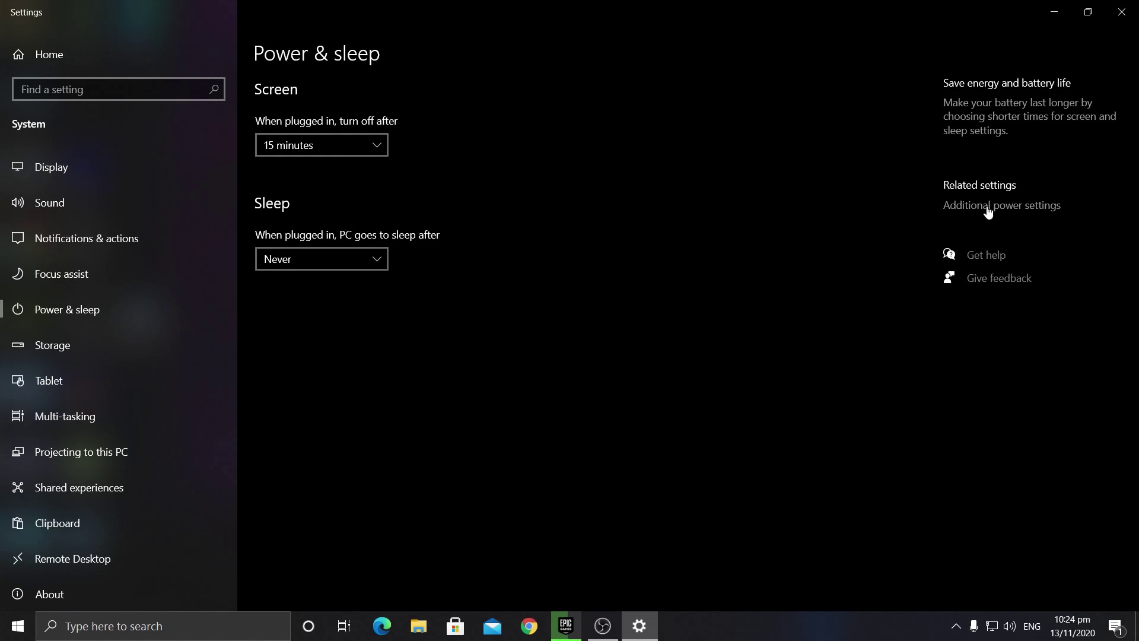
click(988, 206)
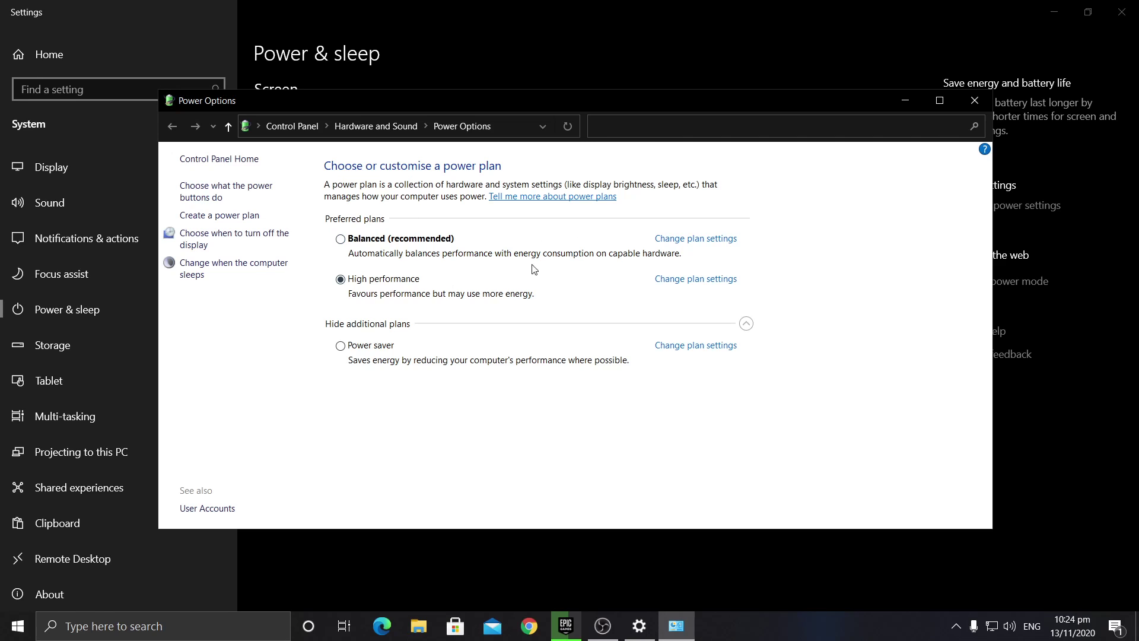
click(748, 325)
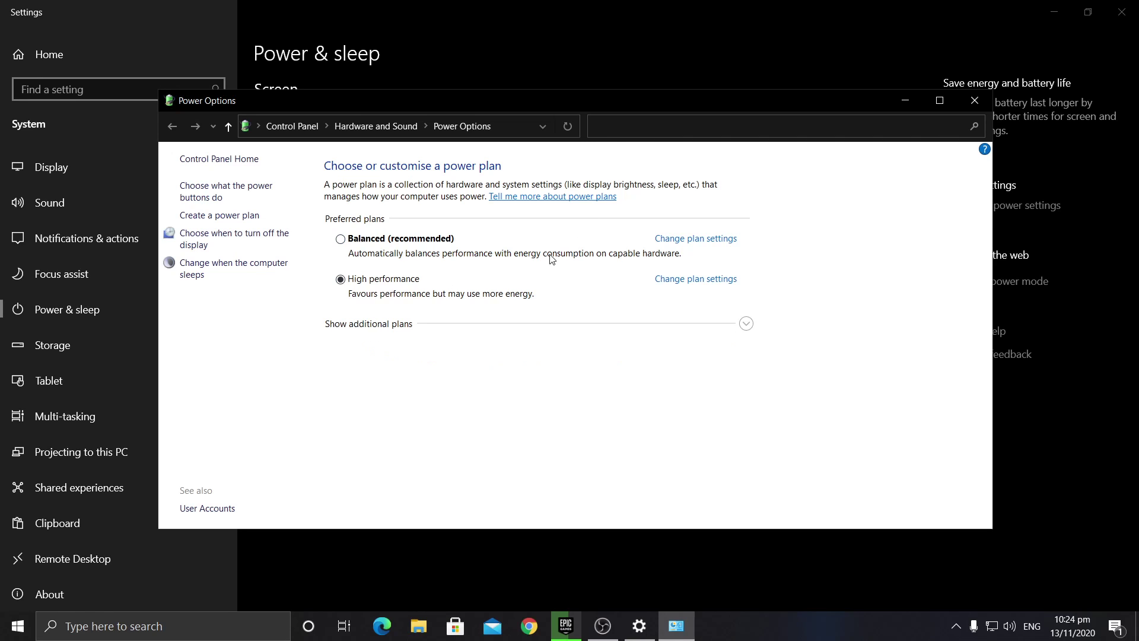
click(747, 325)
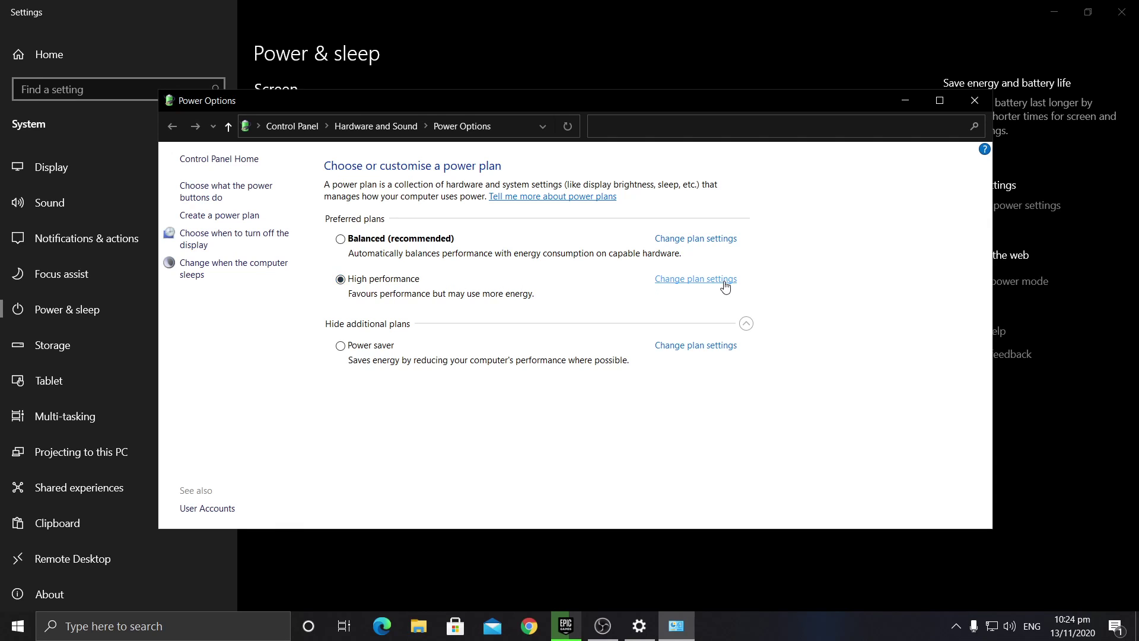
Edit the High performance plan so that the display turns off Never.
click(697, 280)
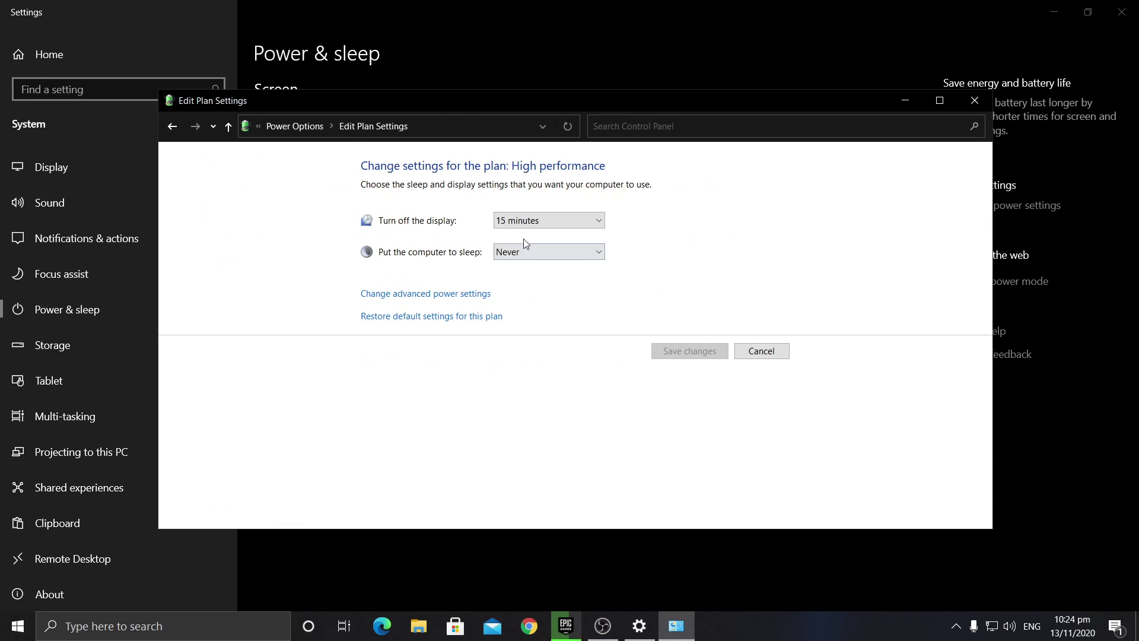
click(554, 221)
click(519, 416)
In the plan's advanced power settings, set the maximum processor state under Processor power management to 95%.
click(423, 296)
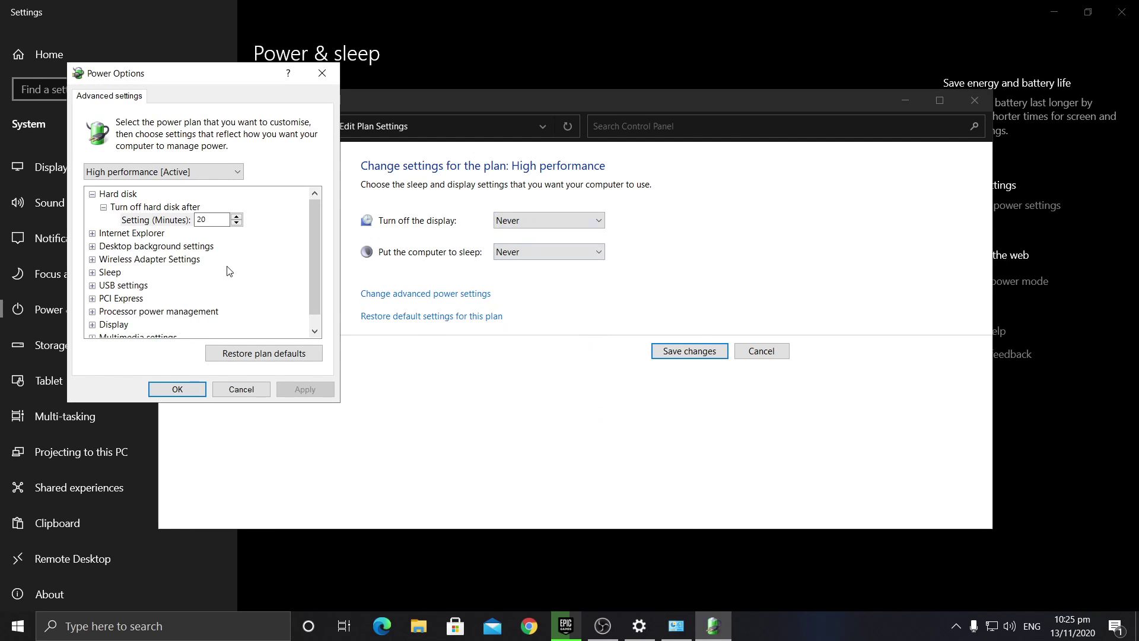
scroll(200, 274, down, 1)
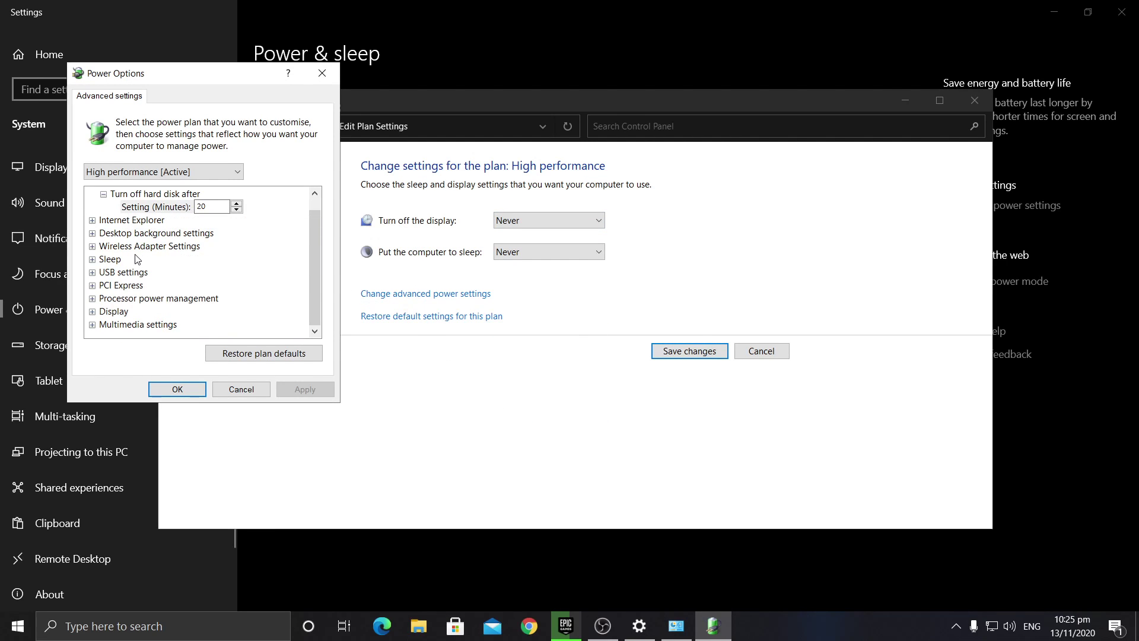
scroll(257, 285, up, 1)
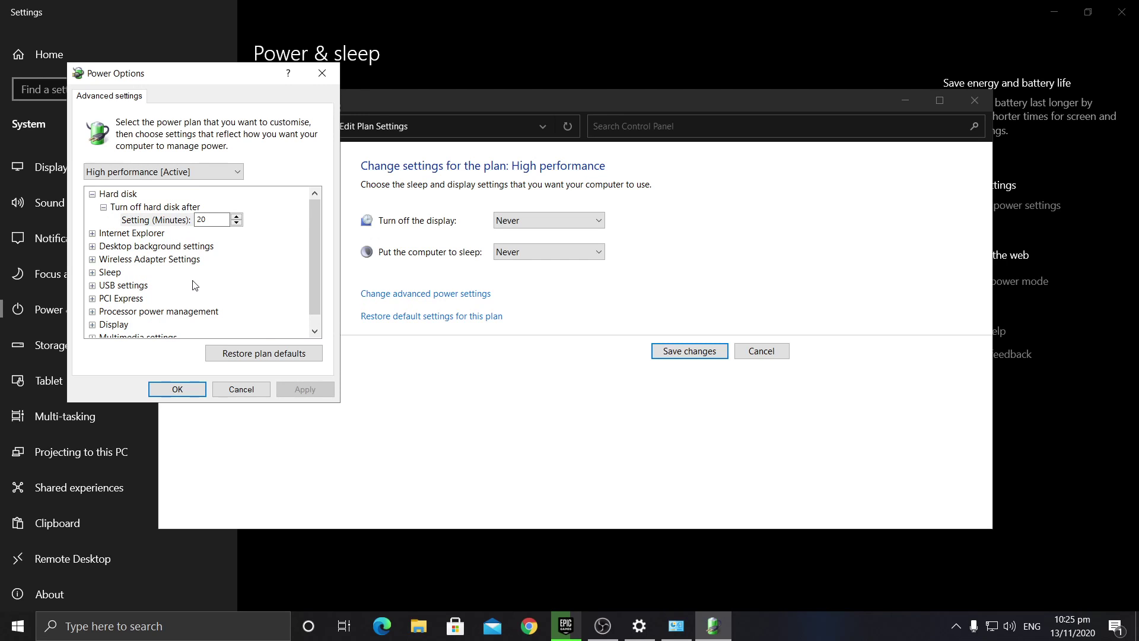
scroll(195, 285, down, 1)
click(92, 299)
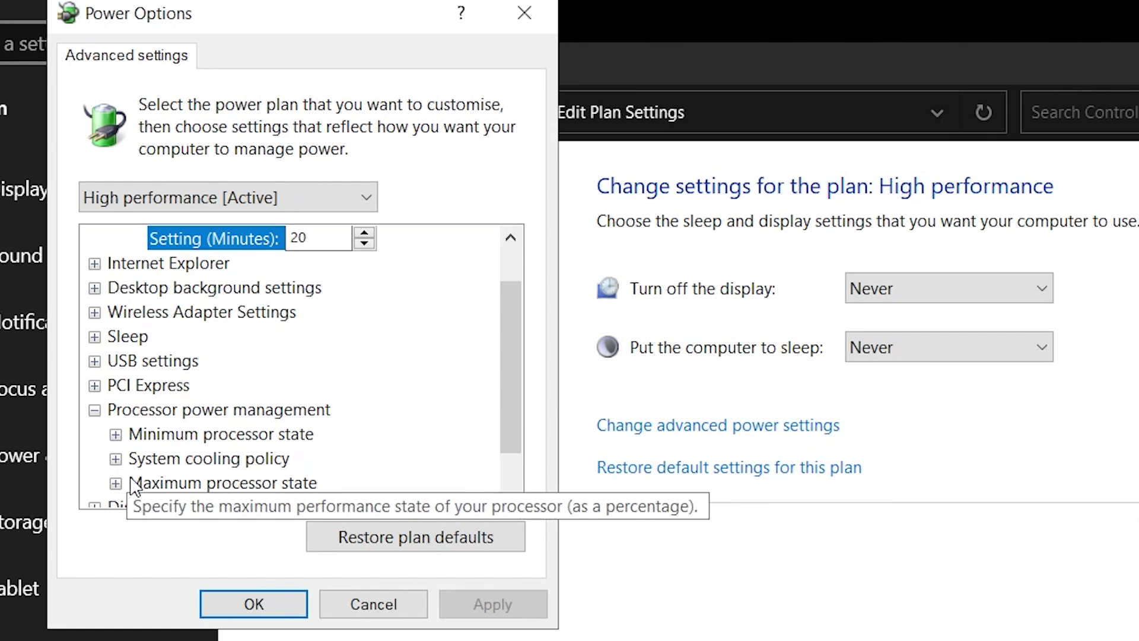
click(117, 483)
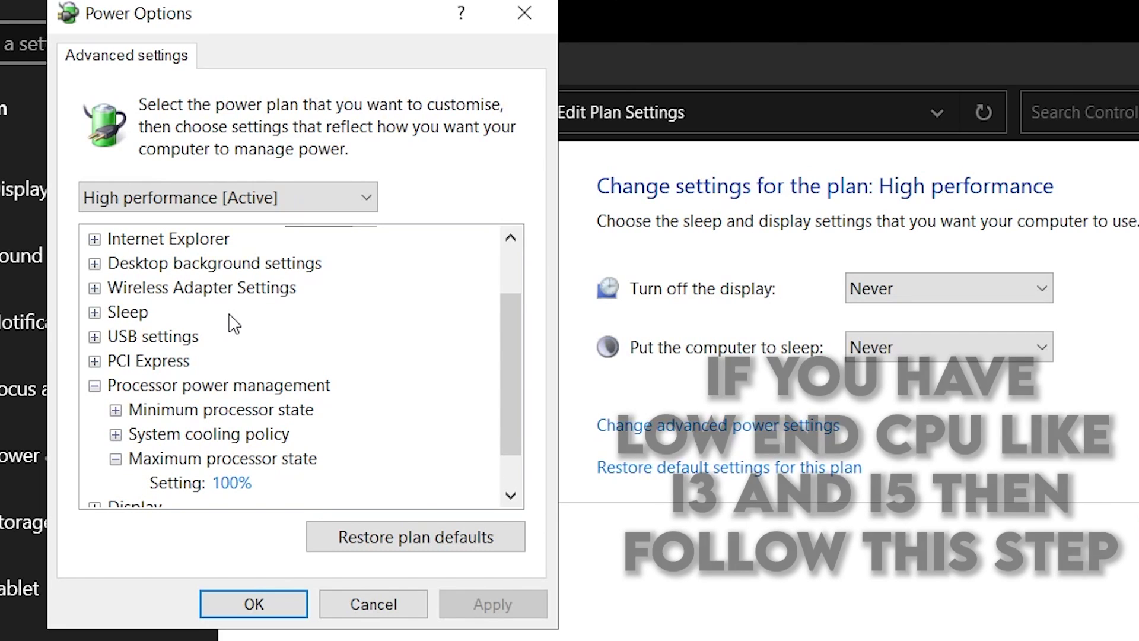
click(231, 484)
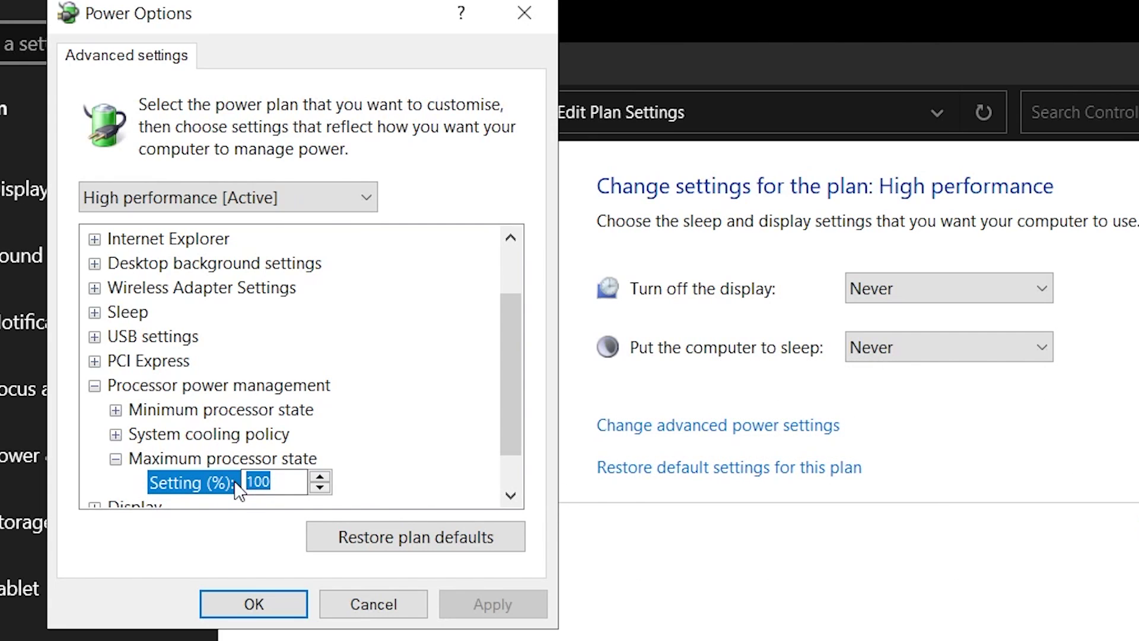
text(95)
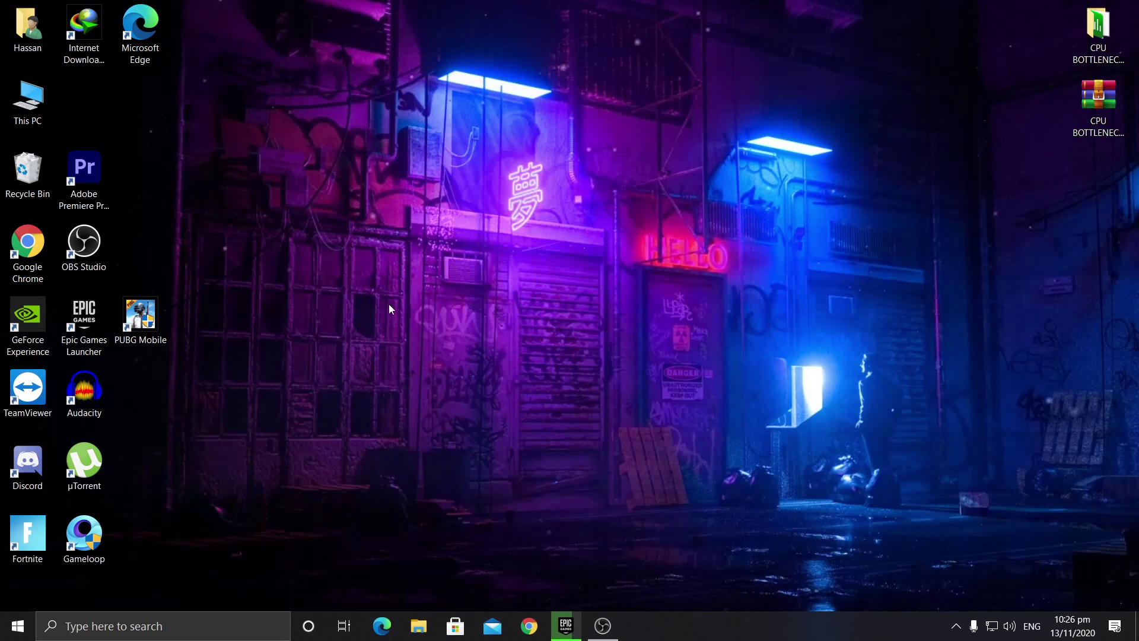
Open %LOCALAPPDATA% through the Run dialog, maximize the window and enter the Temp folder.
click(104, 627)
text(RUN)
key(Return)
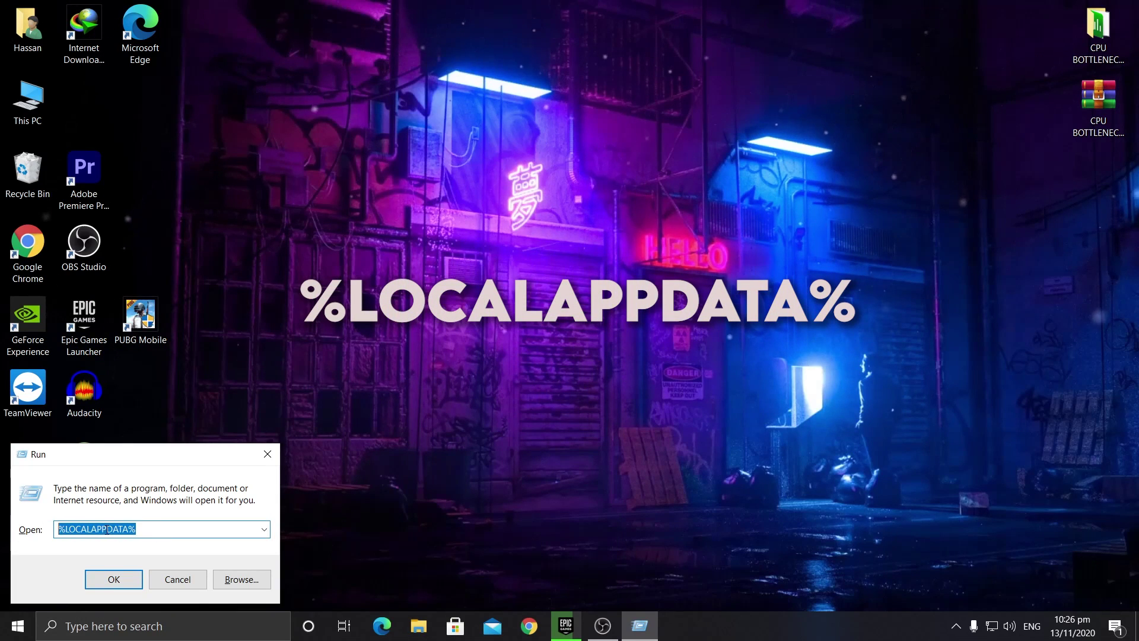
click(113, 579)
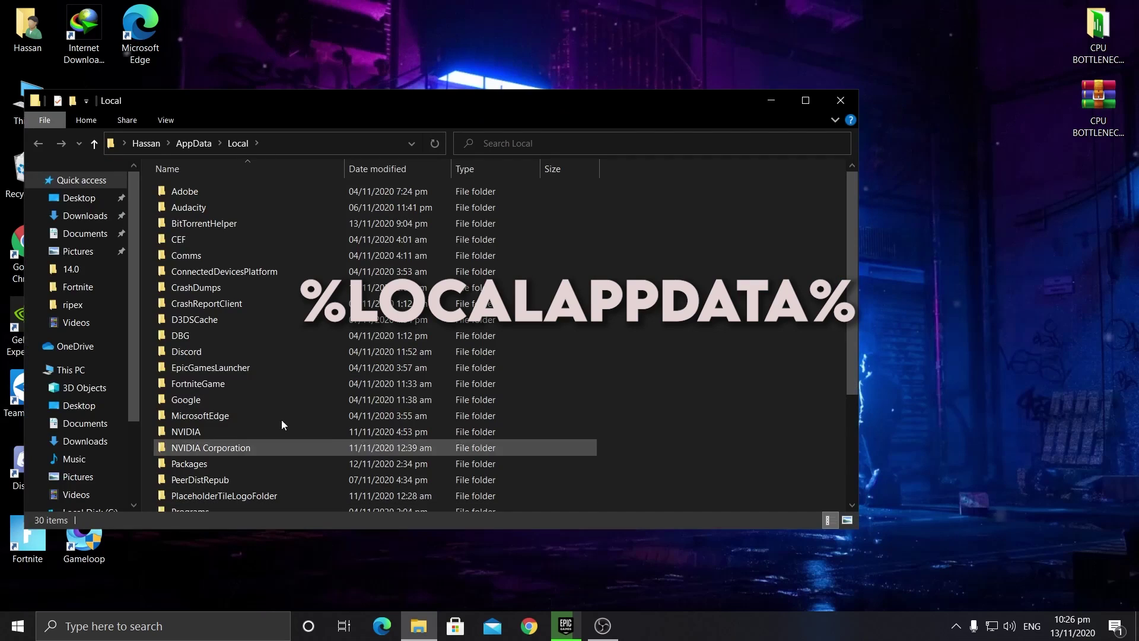
double_click(576, 98)
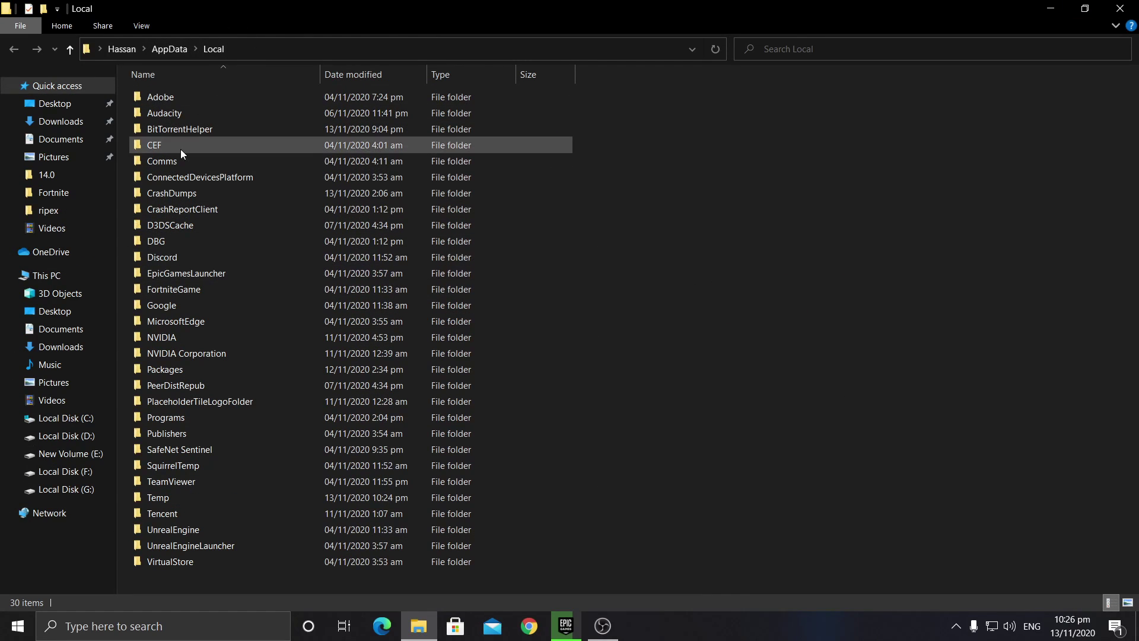
key(t)
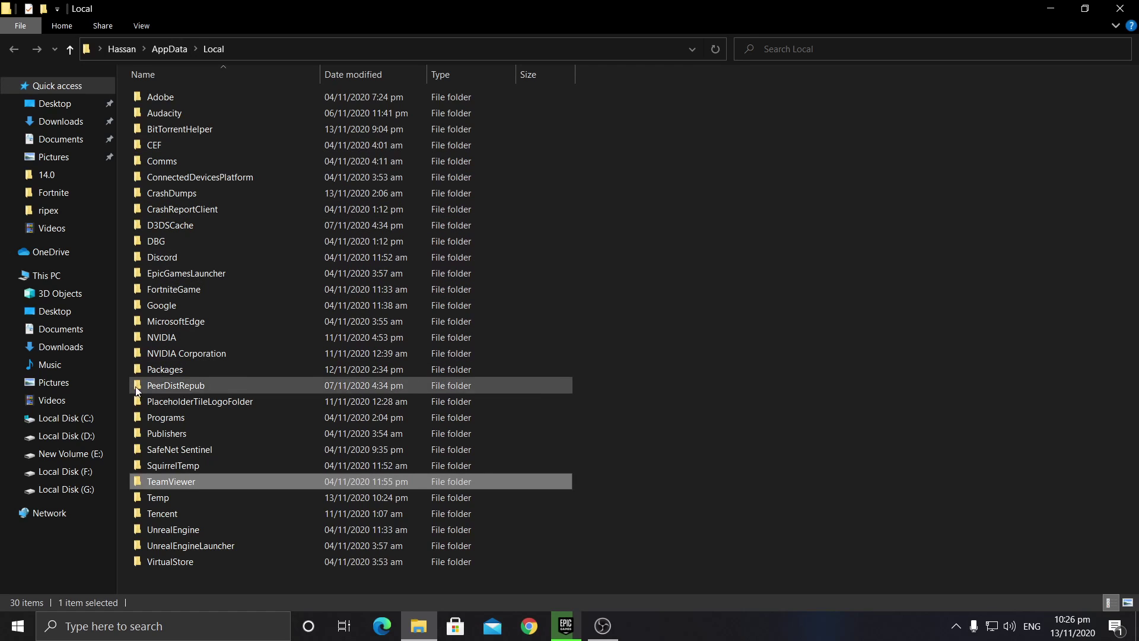
double_click(178, 496)
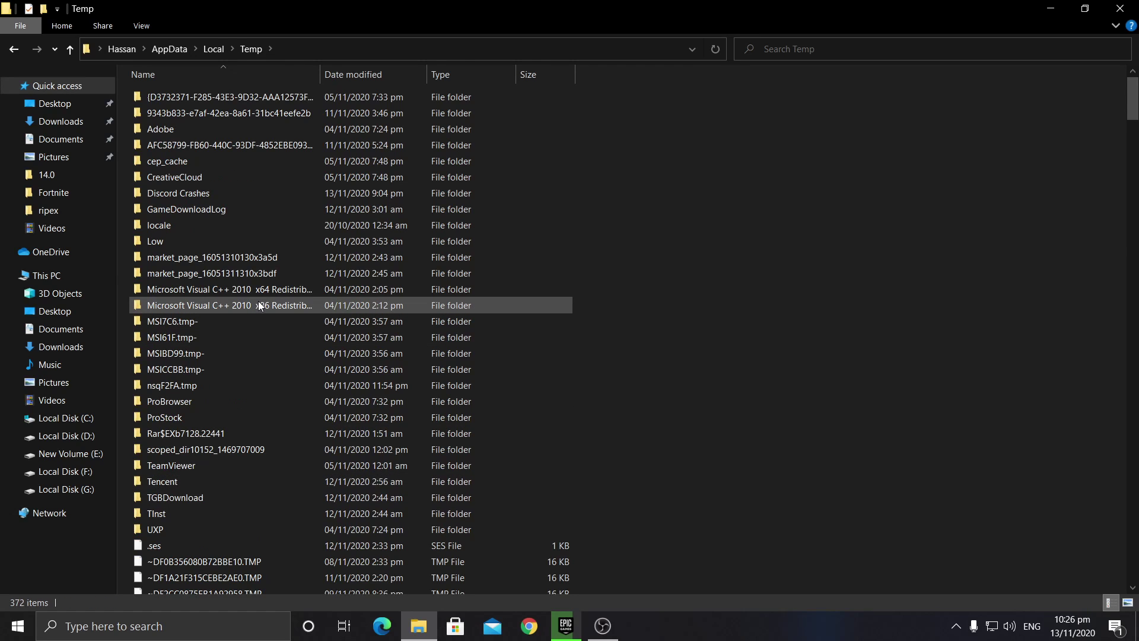
Delete everything in the Temp folder, skipping items in use and granting administrator permission for the rest, and close the window.
key(ctrl+a)
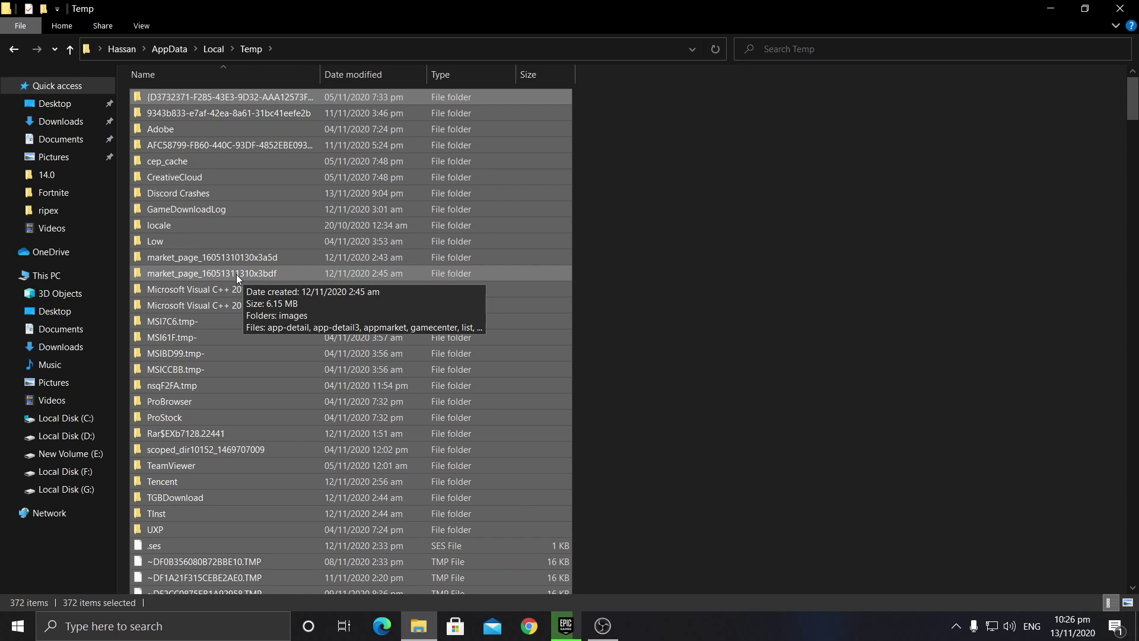
key(Delete)
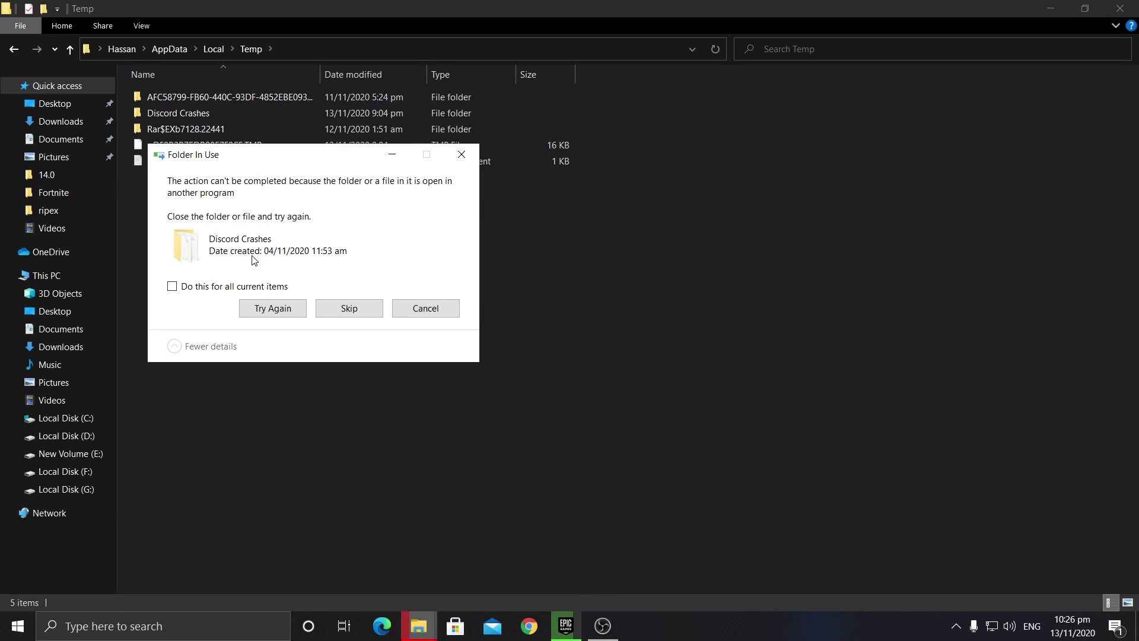
click(205, 286)
click(335, 310)
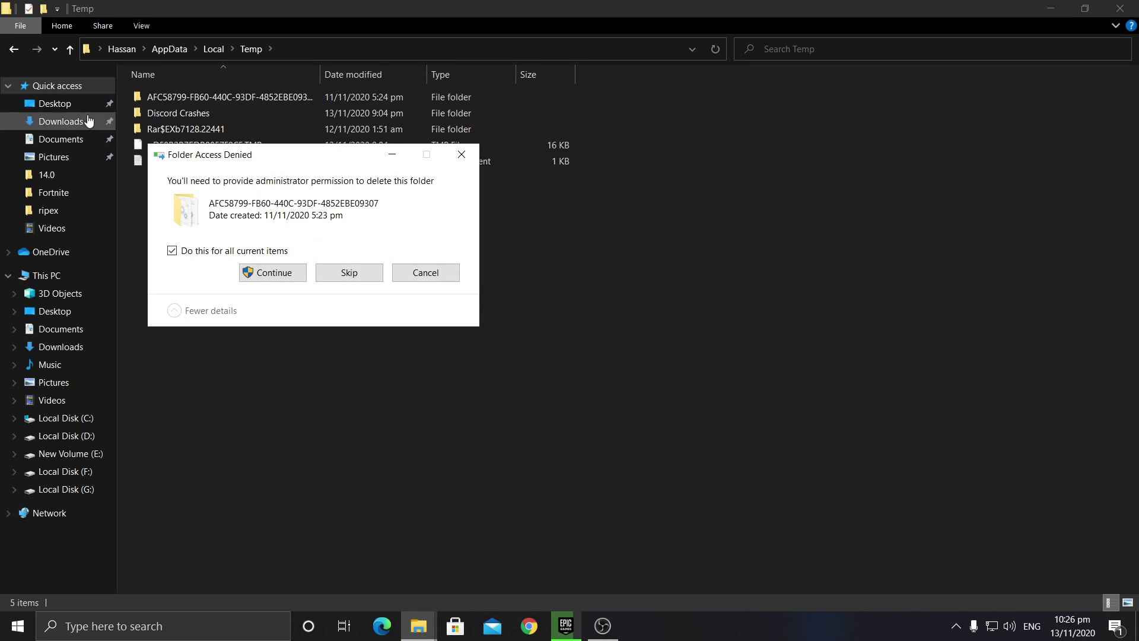
click(295, 272)
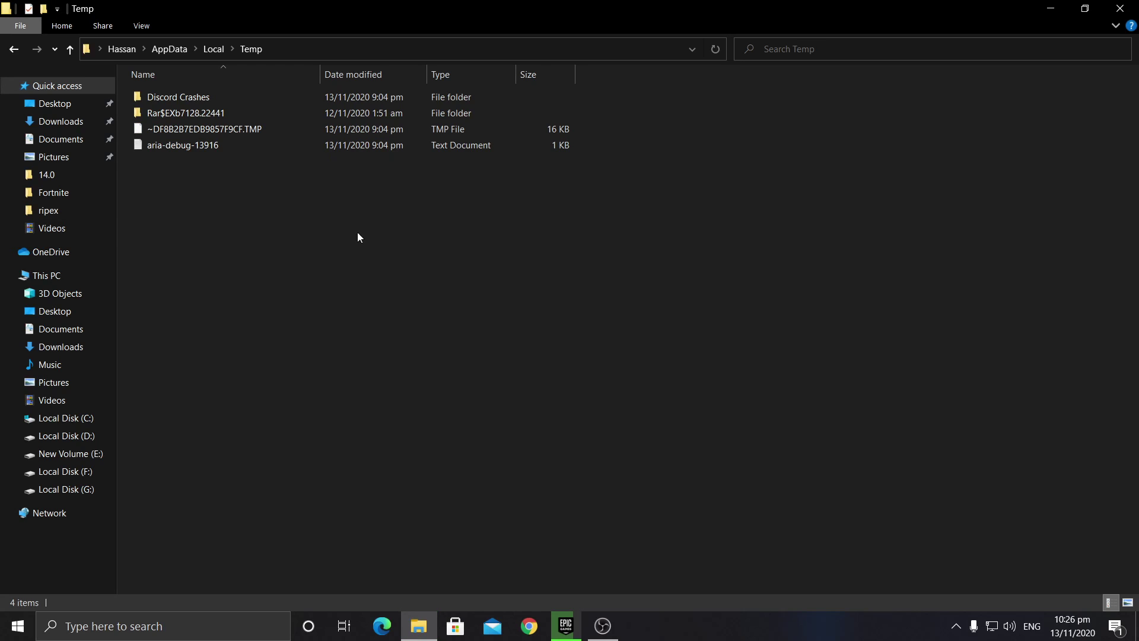
click(1116, 7)
Empty the Recycle Bin and confirm the permanent deletion of all its items.
right_click(46, 165)
click(101, 195)
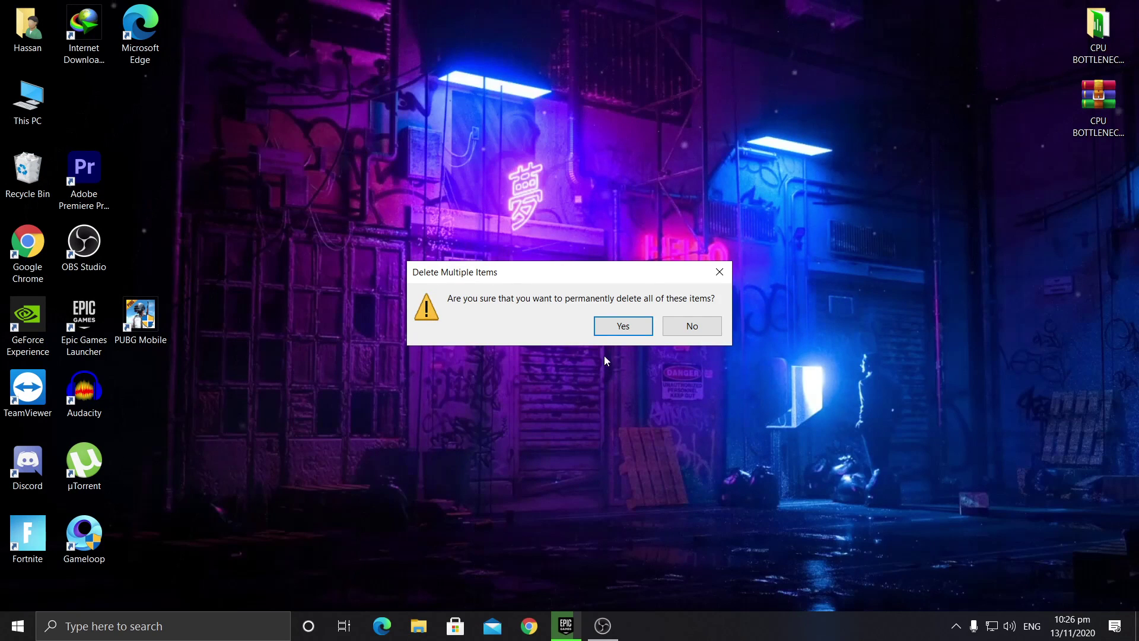
click(623, 326)
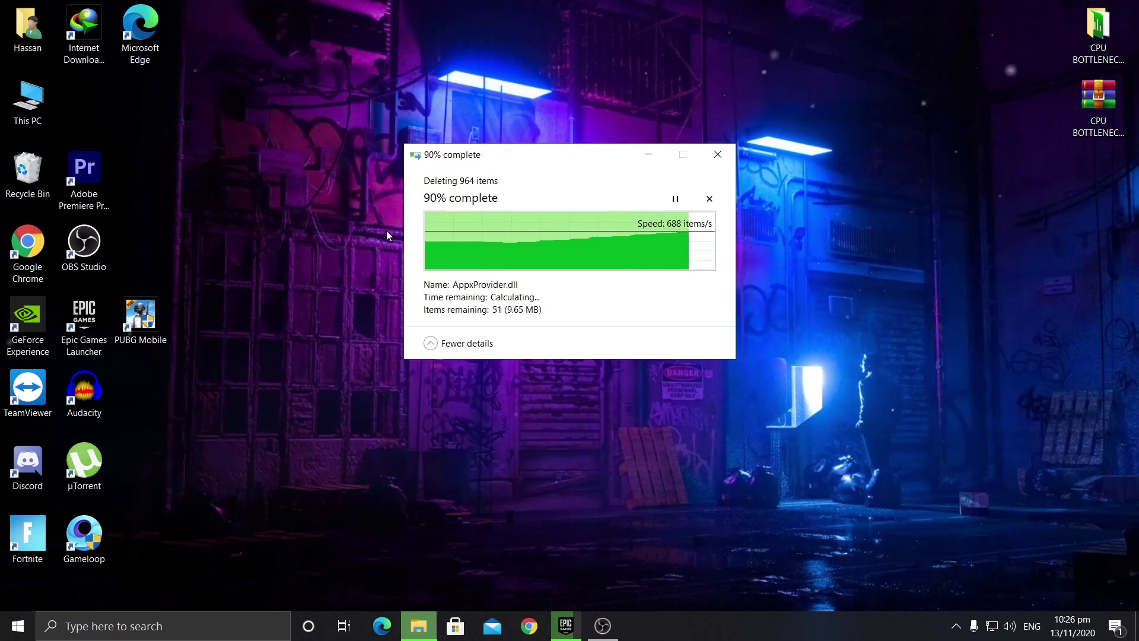
click(556, 285)
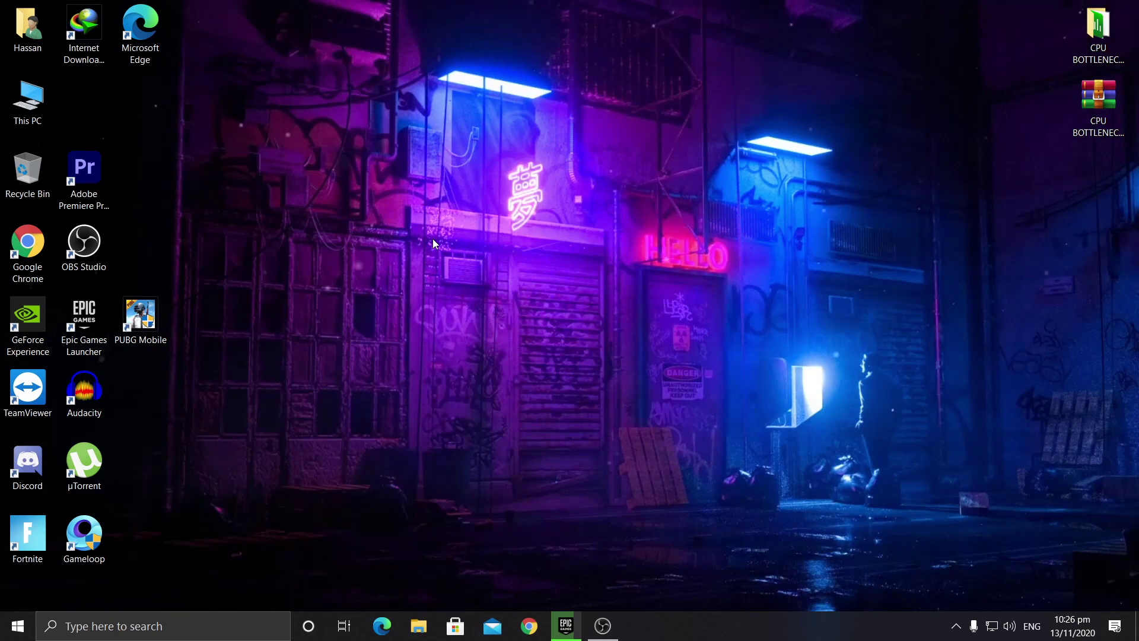
Open the display's graphics settings and try to add FortniteClient-Win64-Shipping from the Win64 folder as a desktop app.
right_click(686, 226)
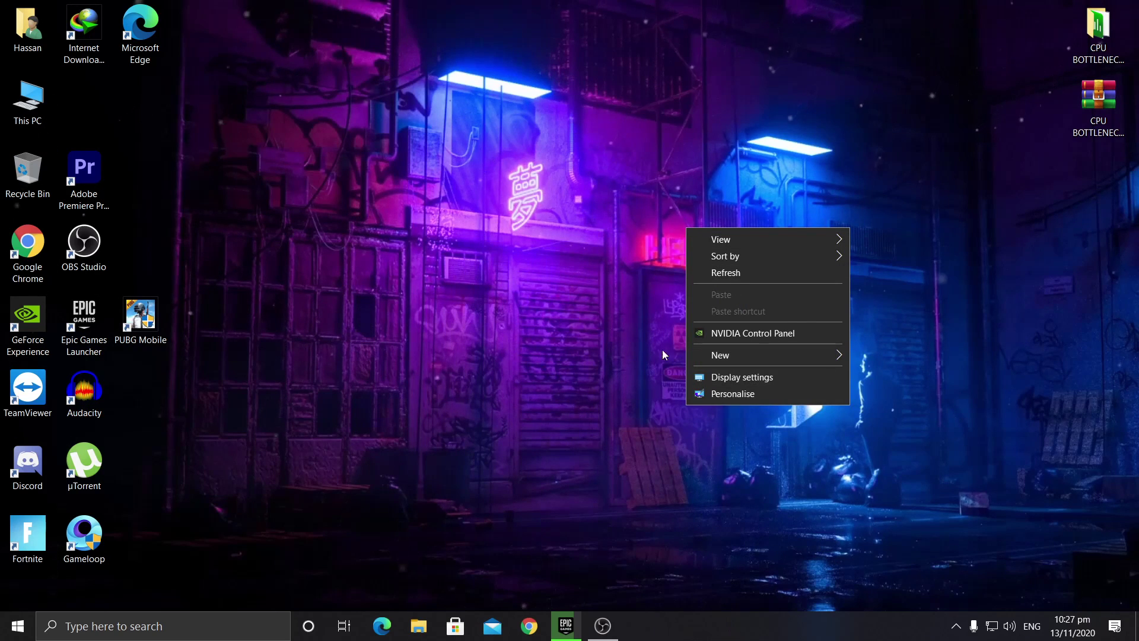
click(741, 378)
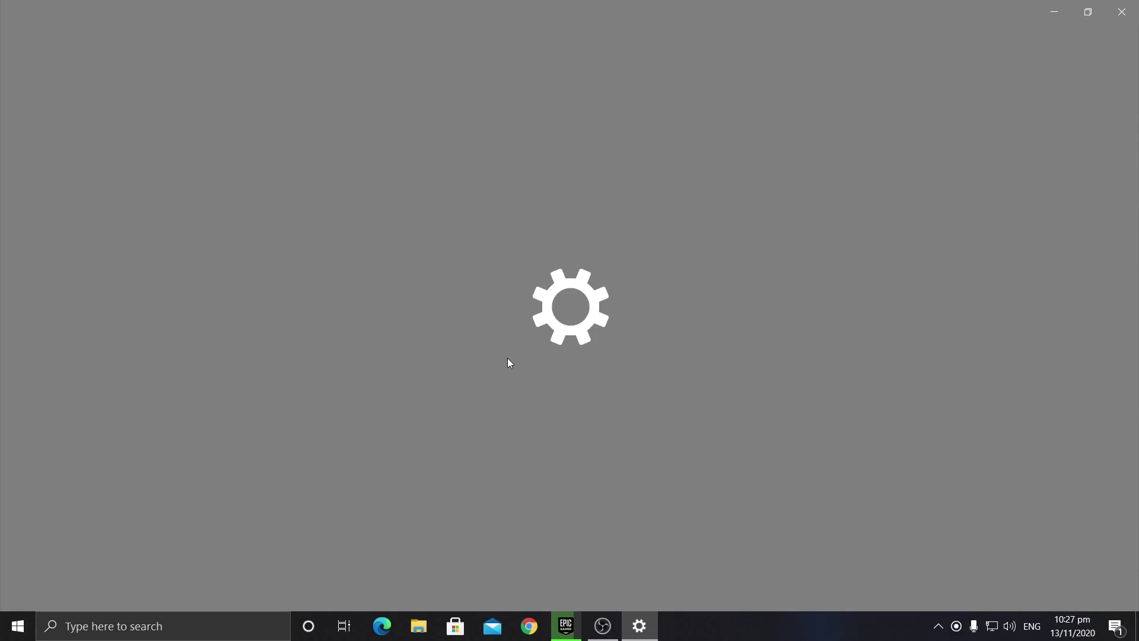
scroll(474, 367, down, 3)
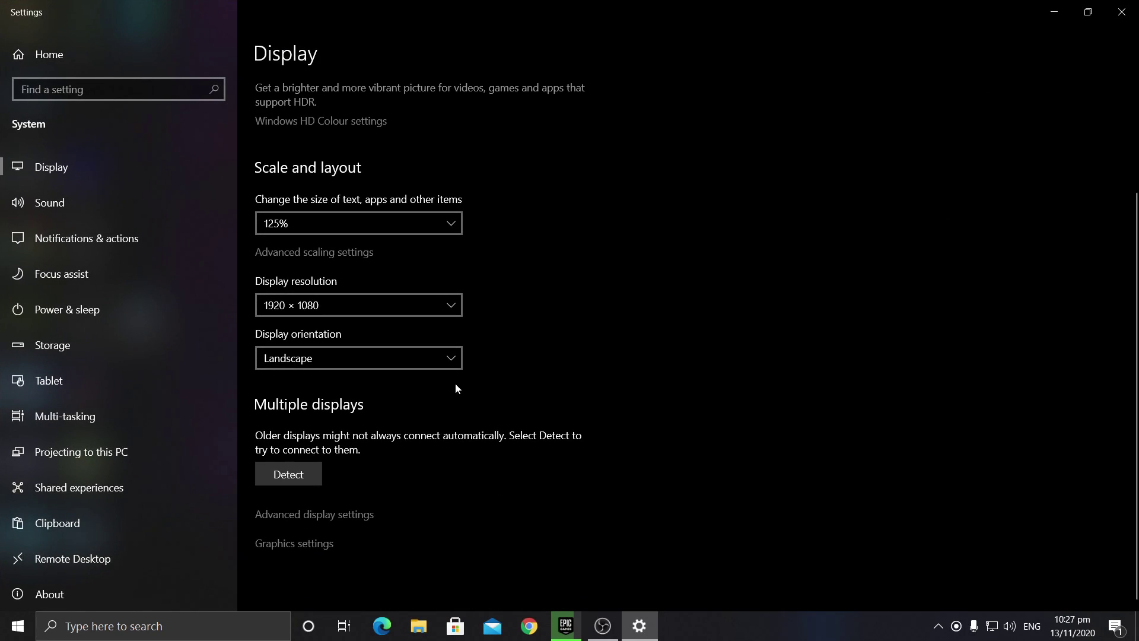
click(295, 543)
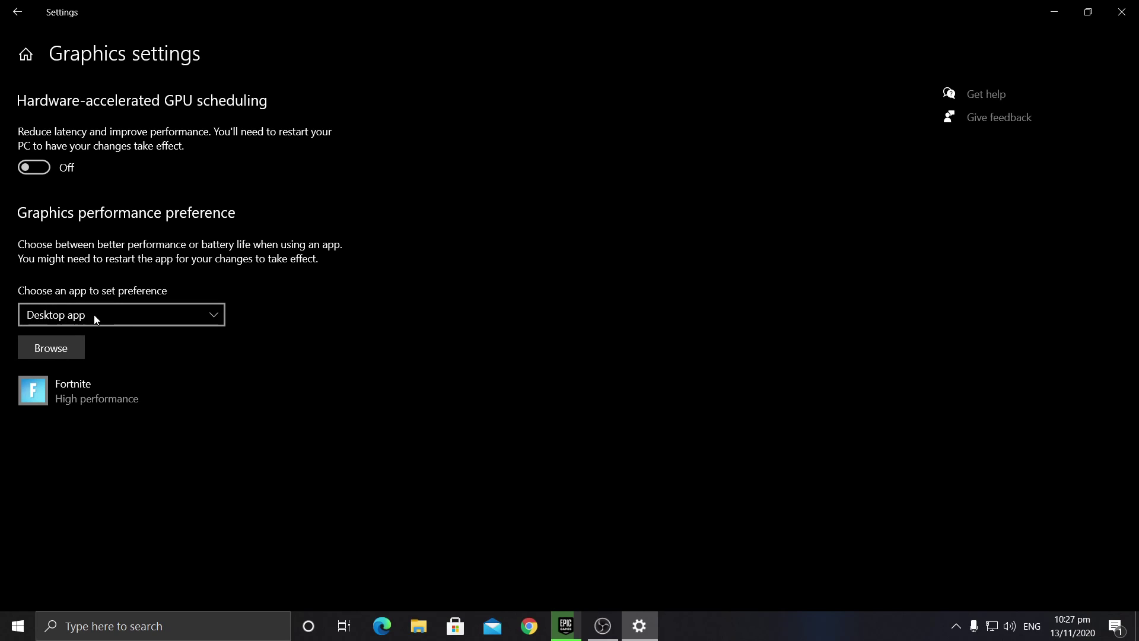
click(58, 347)
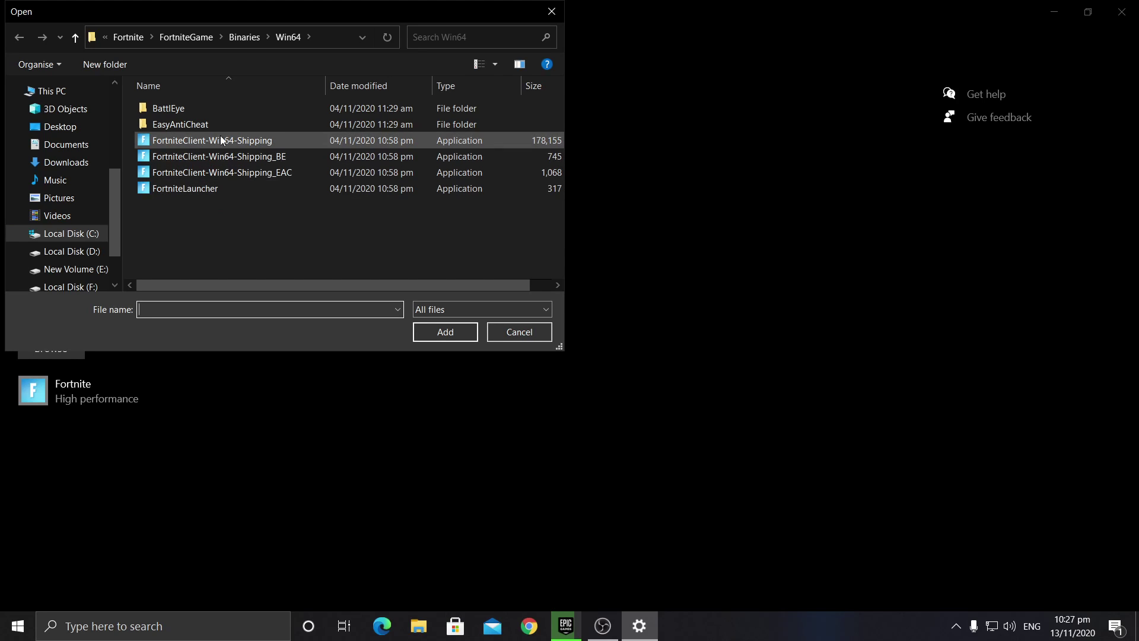
click(280, 140)
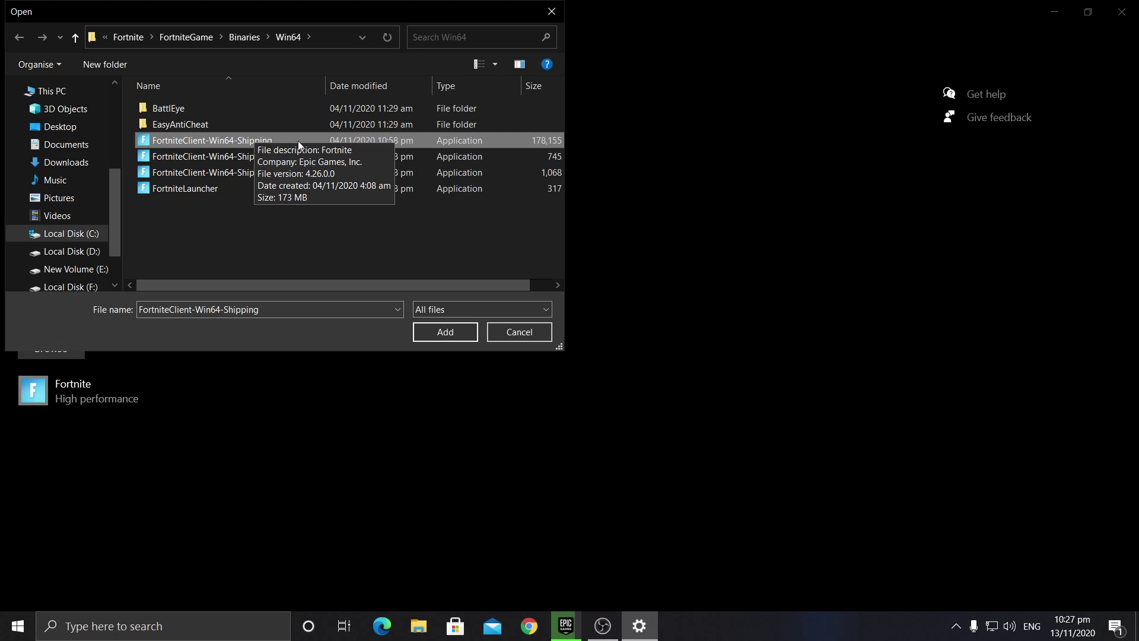
click(435, 336)
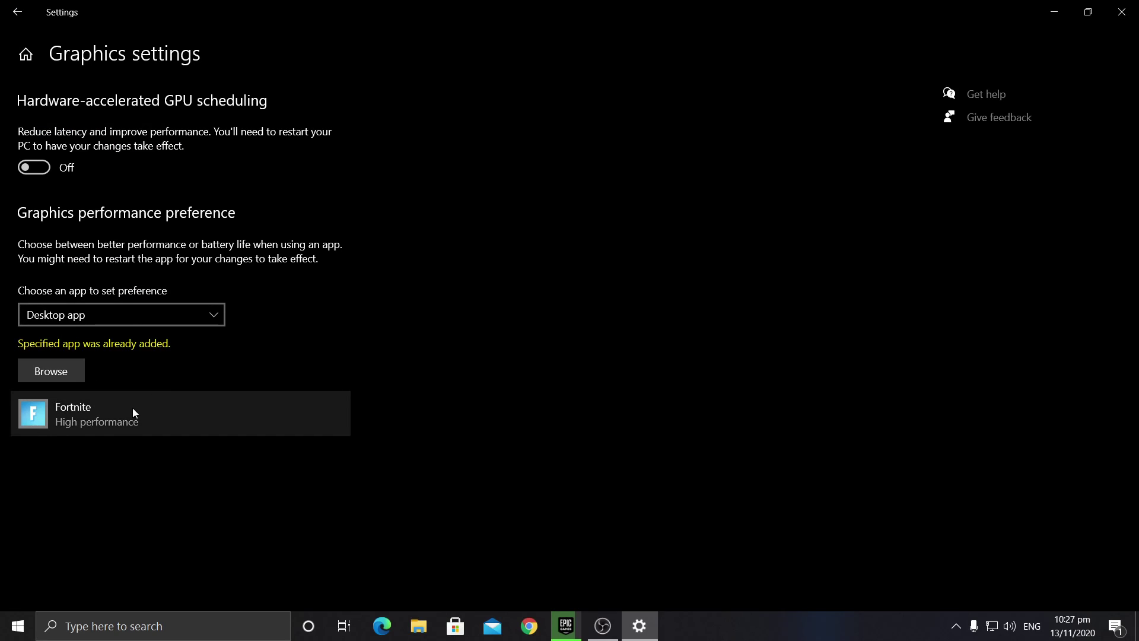
Save Fortnite's graphics preference as High performance and close the Settings window.
click(88, 419)
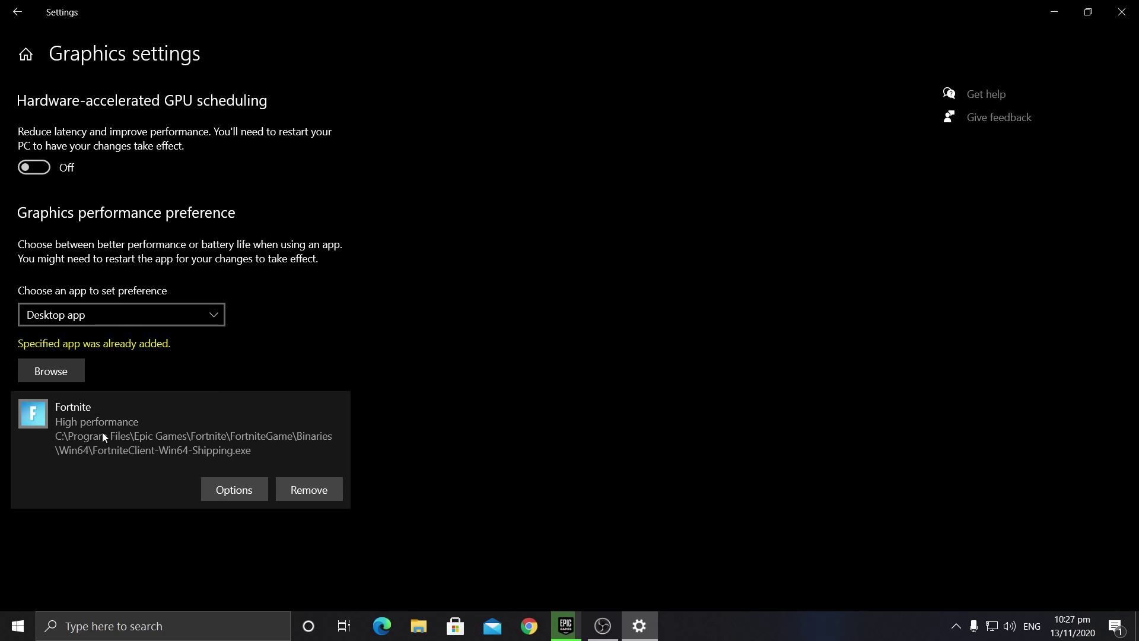
click(222, 497)
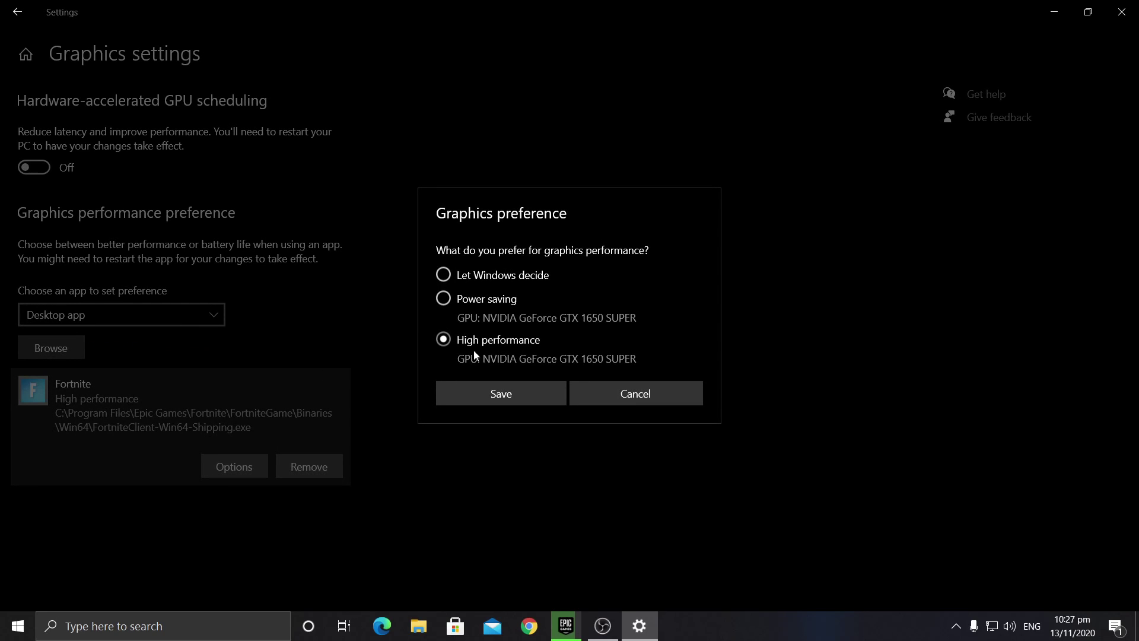
click(479, 394)
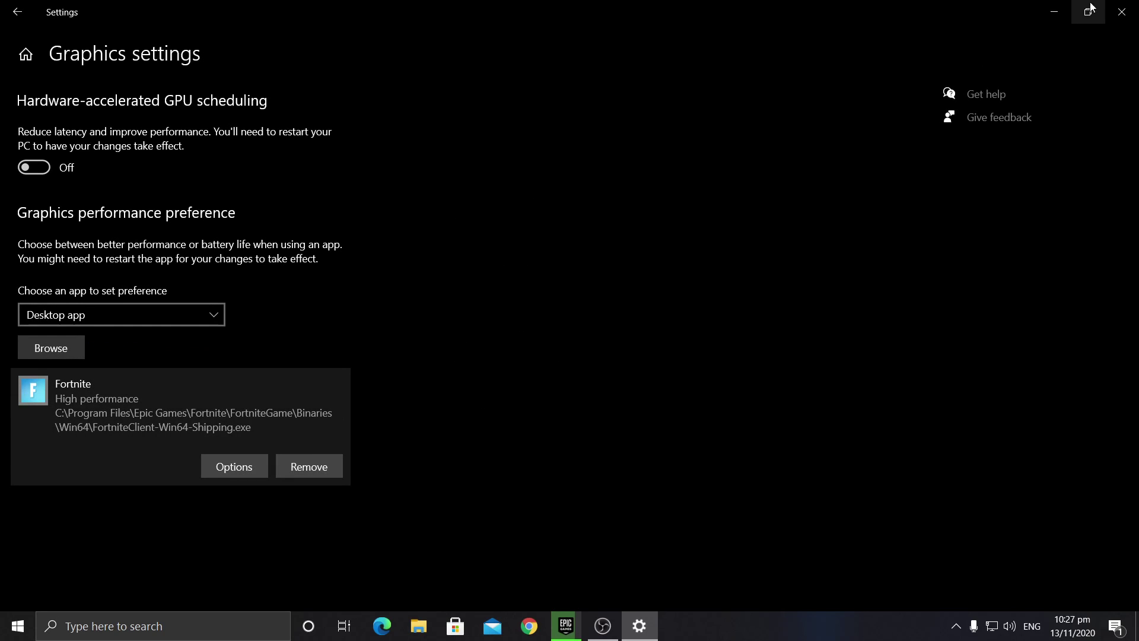
click(1127, 7)
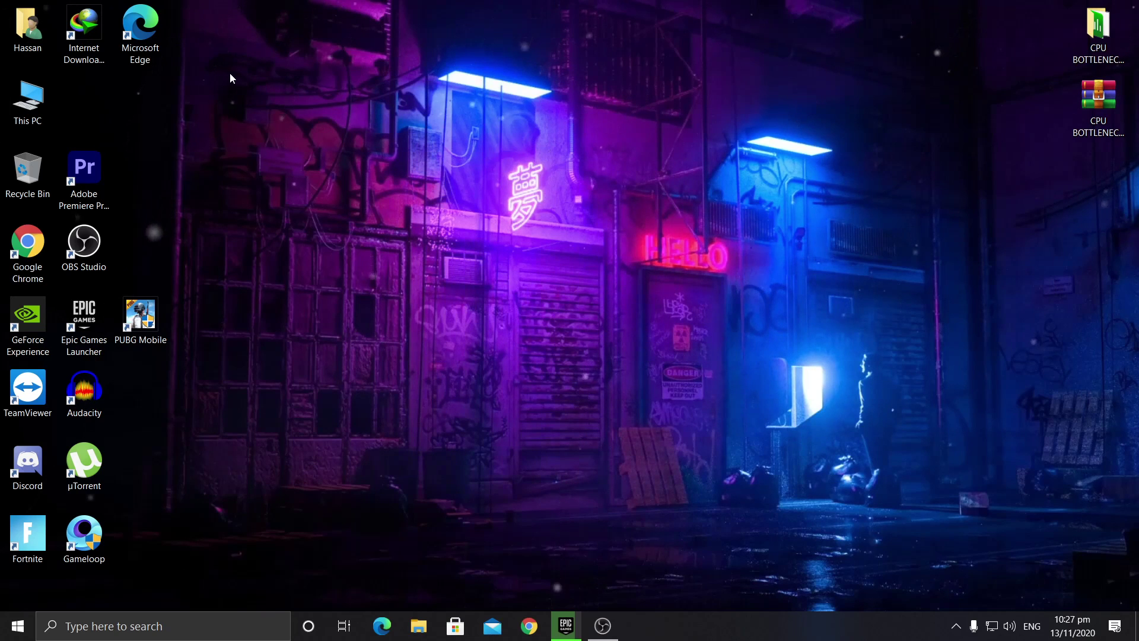
Open the properties of This PC and go to the advanced system settings.
right_click(41, 100)
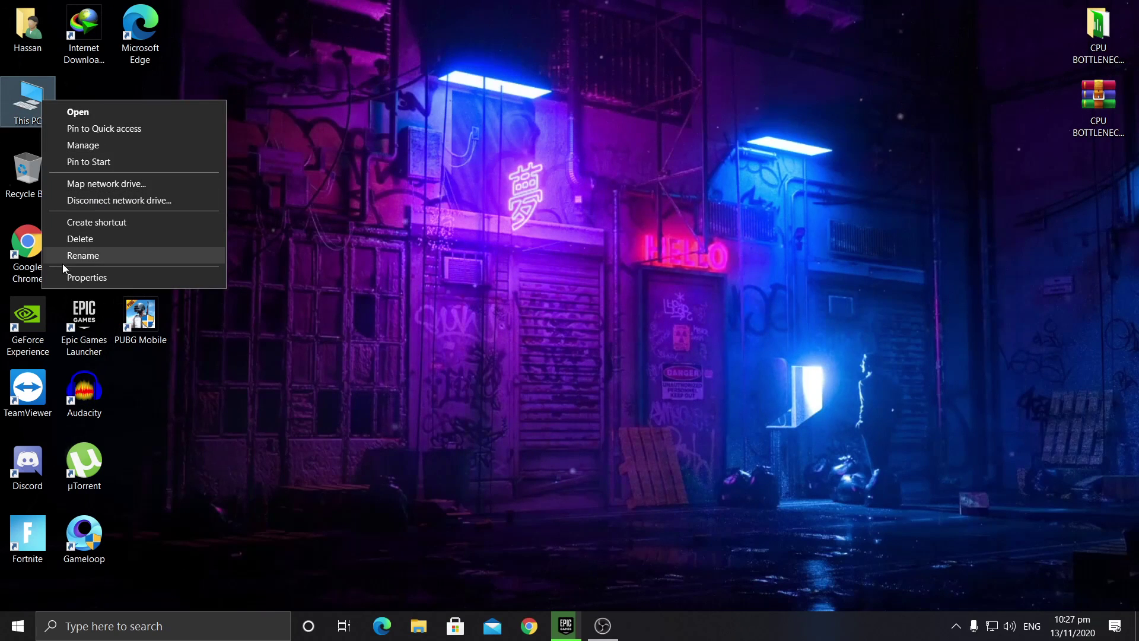
click(138, 279)
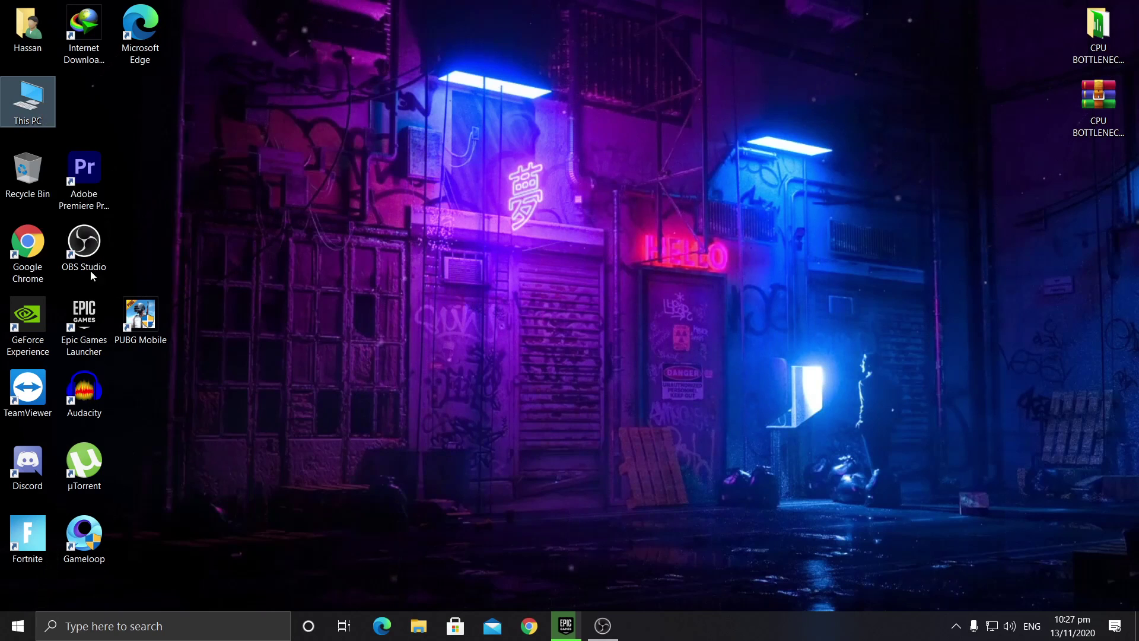
scroll(486, 232, down, 3)
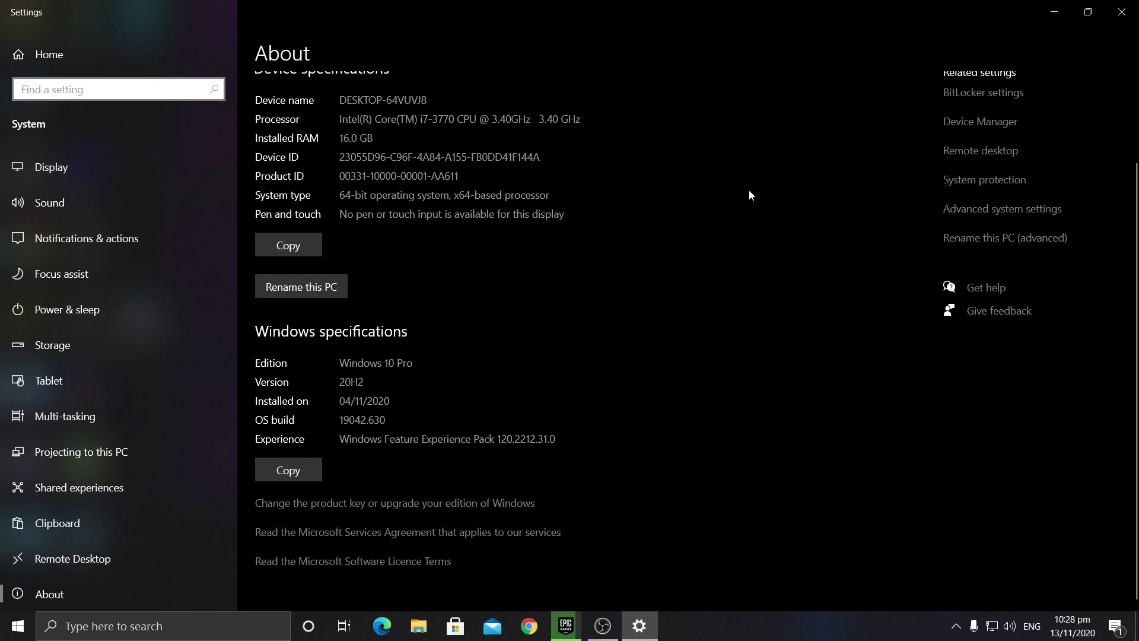
scroll(831, 184, up, 2)
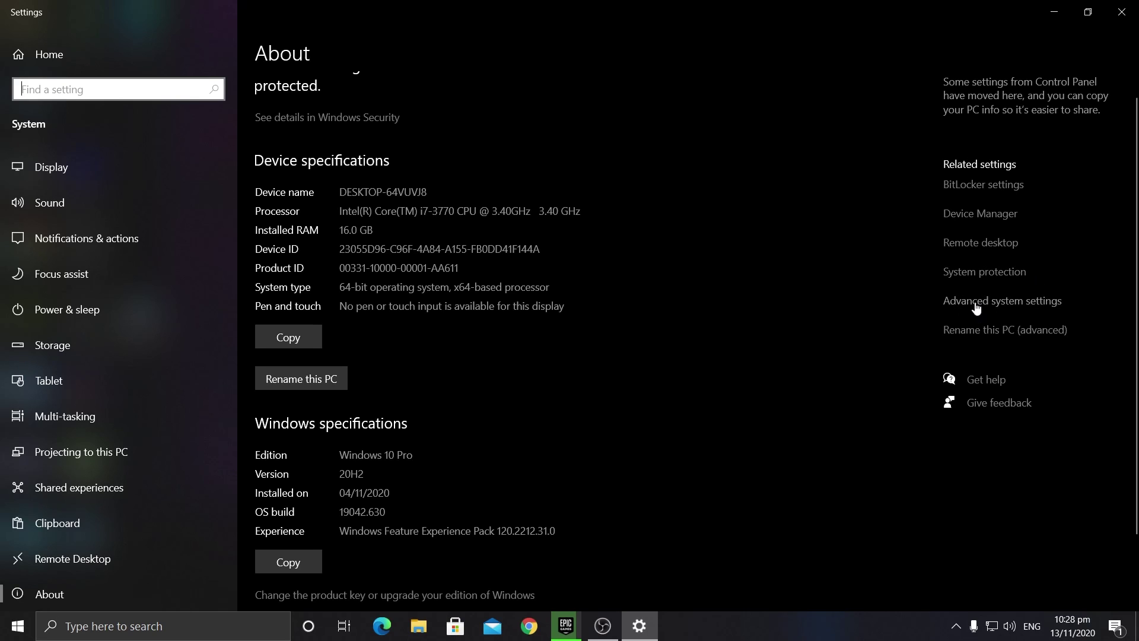
click(1022, 301)
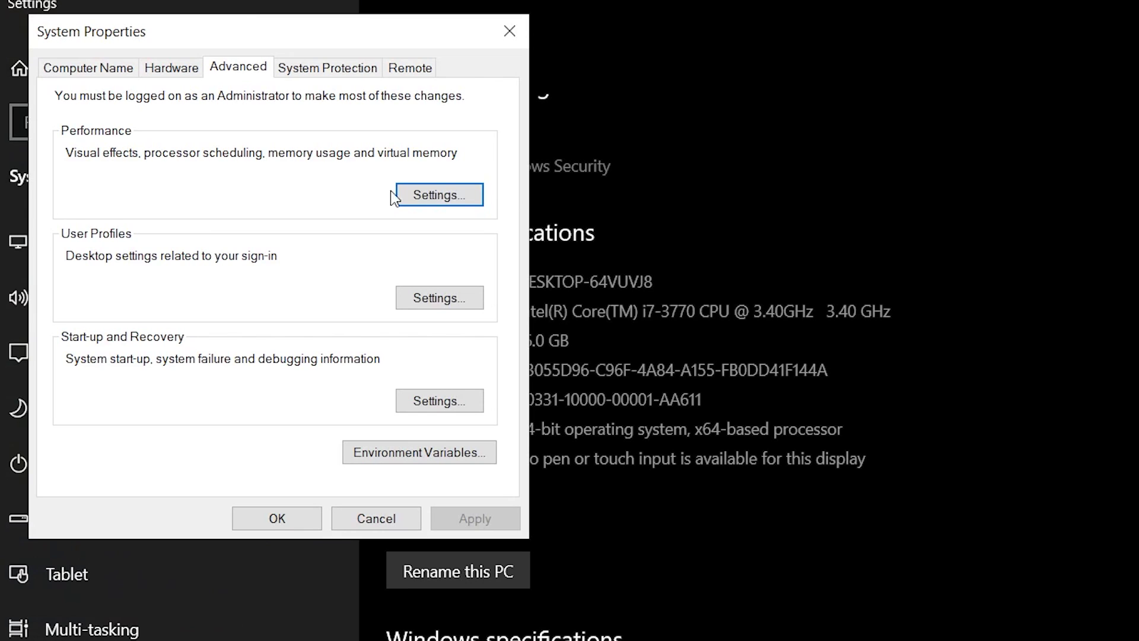
Confirm custom visual effects with only control animations, thumbnails and smooth font edges enabled, then close System Properties and Settings.
click(436, 189)
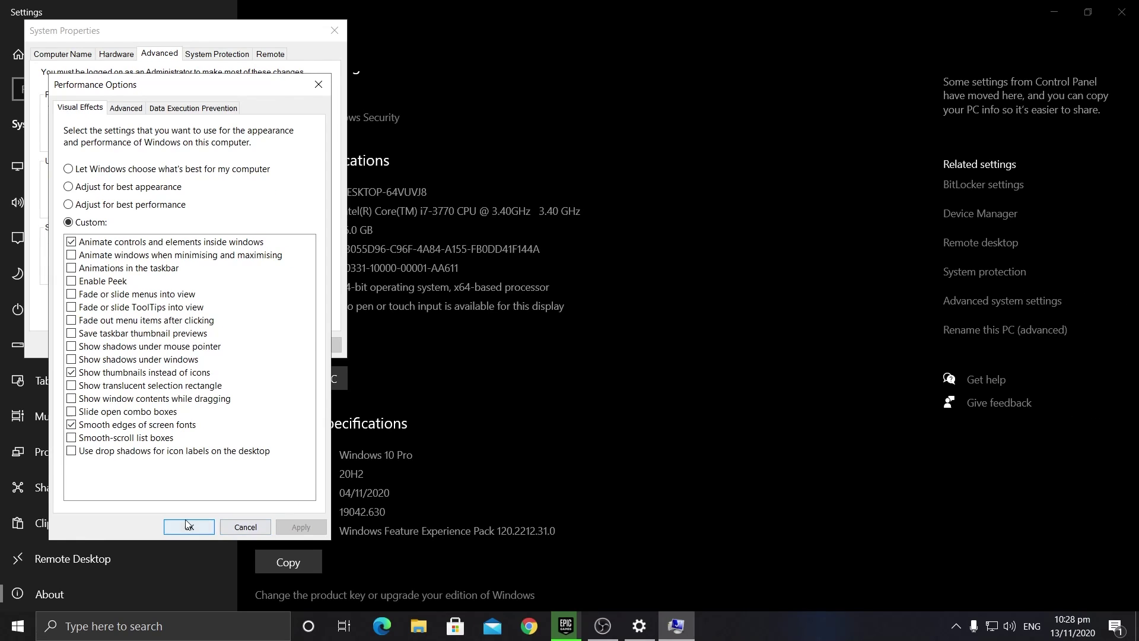
click(276, 635)
click(182, 339)
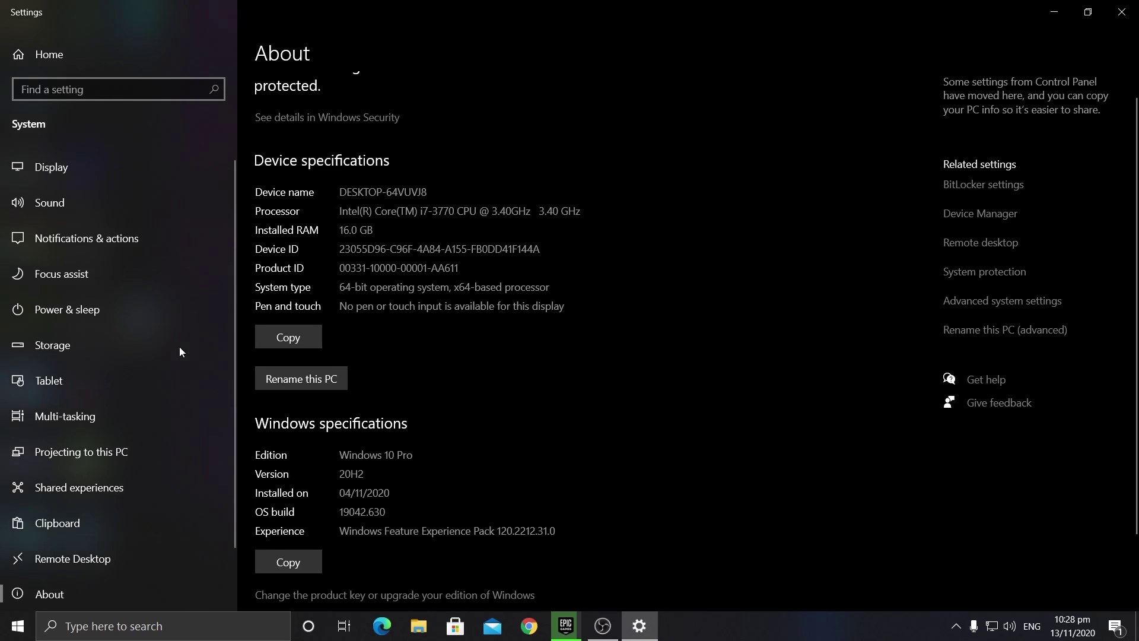
click(1122, 12)
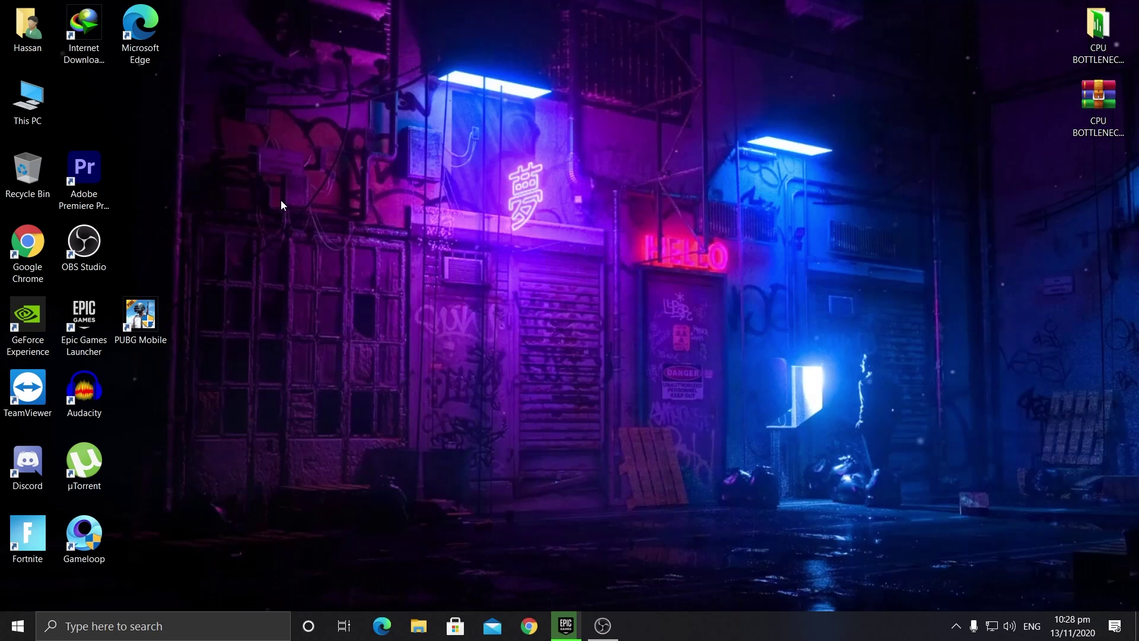
Through Computer Management's Device Manager, disable the High precision event timer under System devices, confirm, and close the window.
click(24, 98)
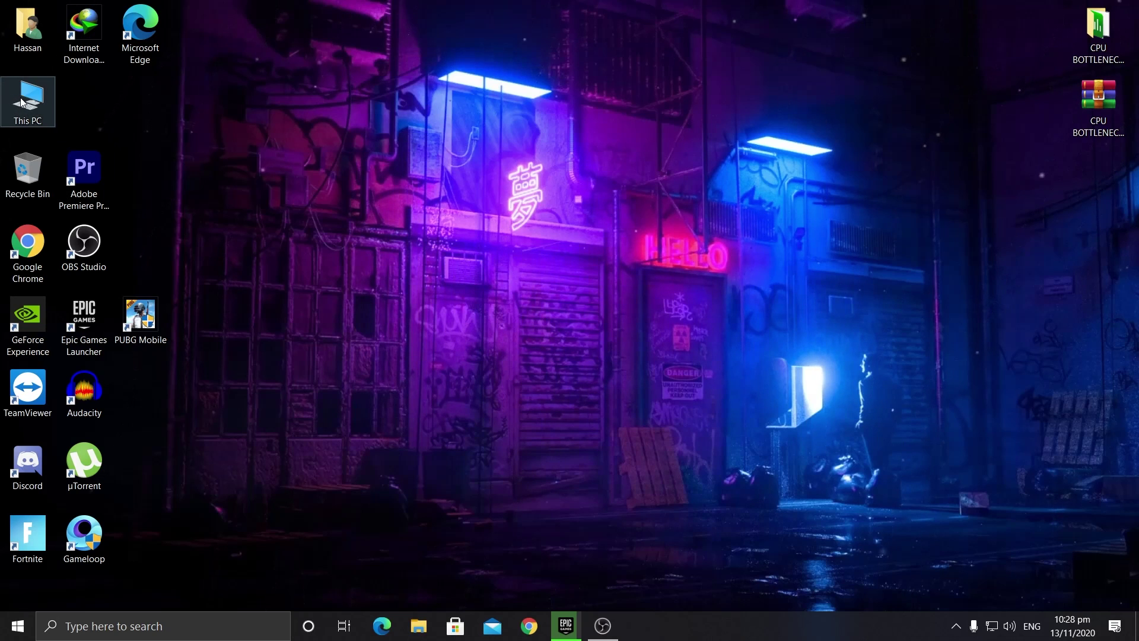
right_click(21, 98)
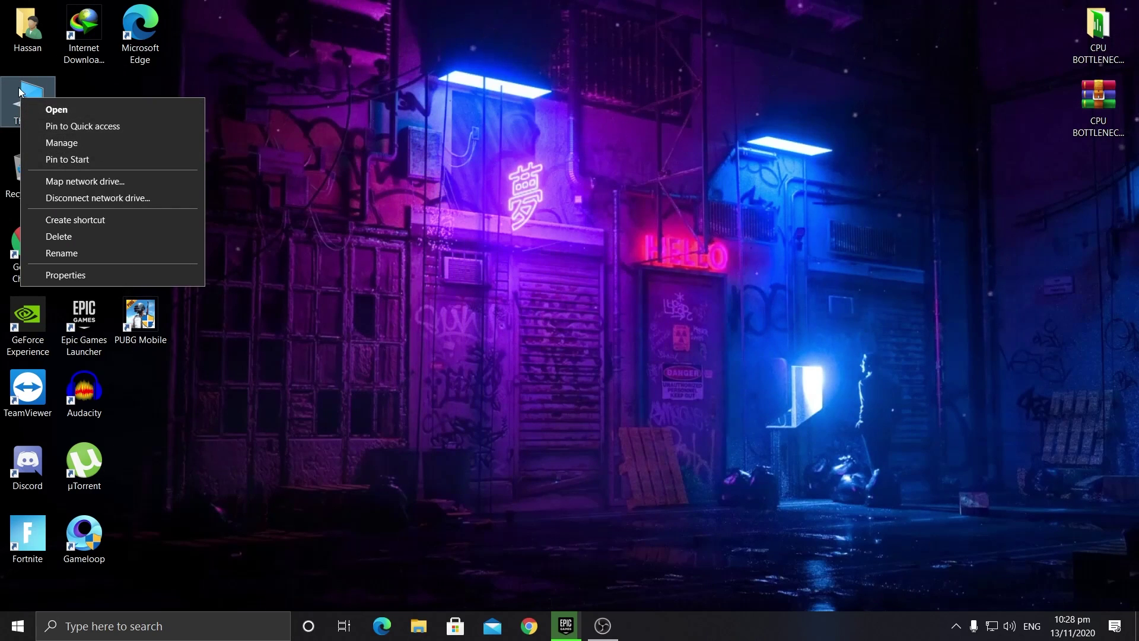
click(49, 144)
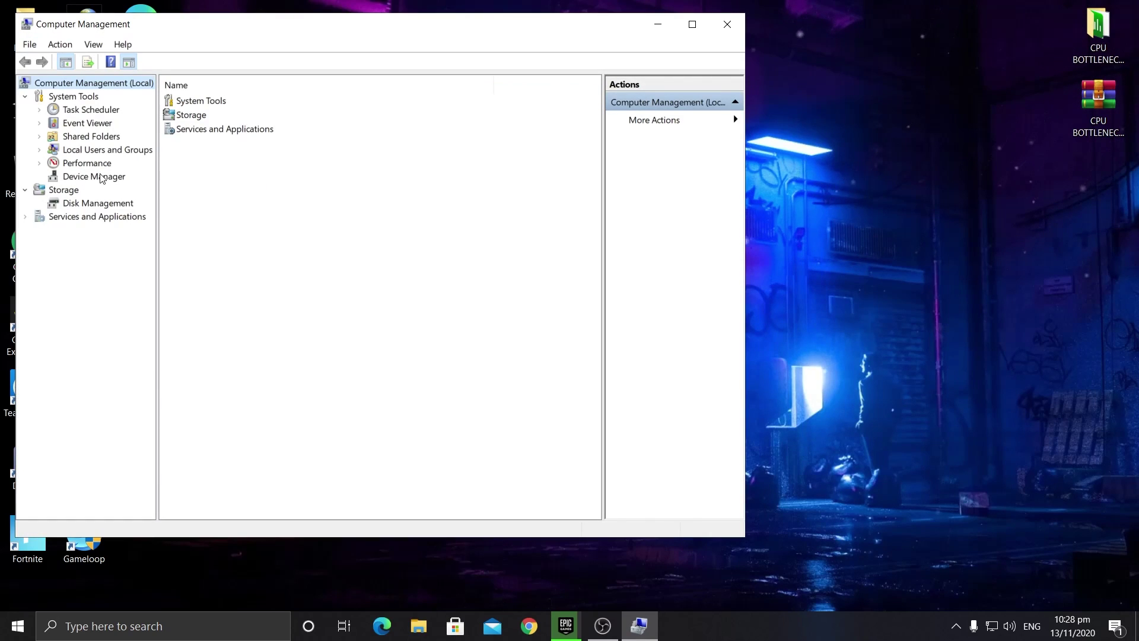
click(99, 177)
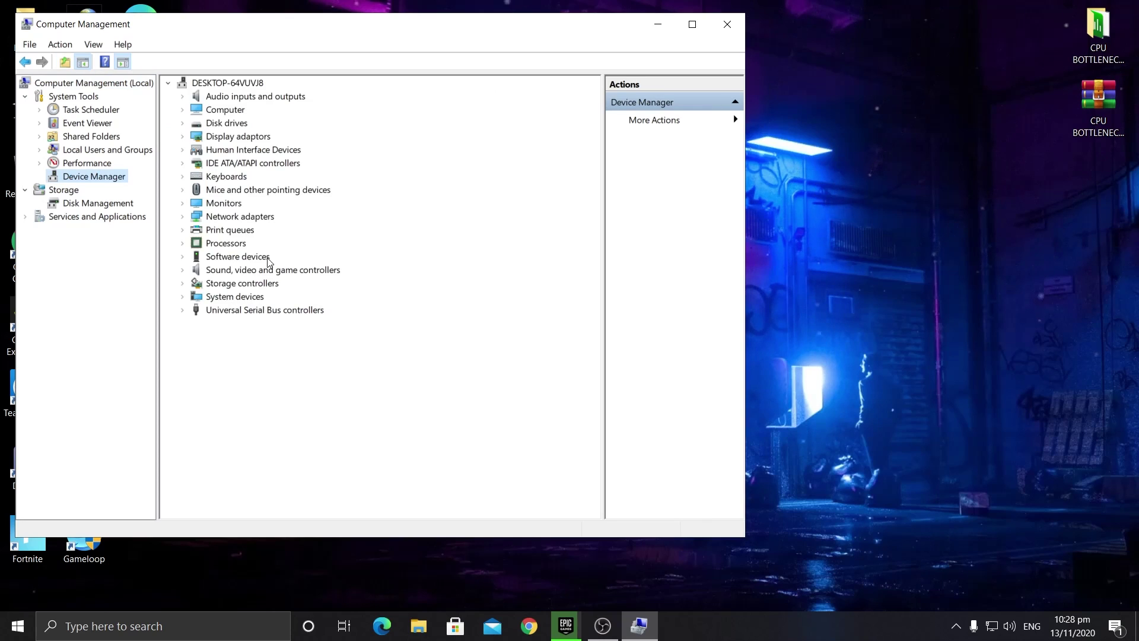
click(182, 297)
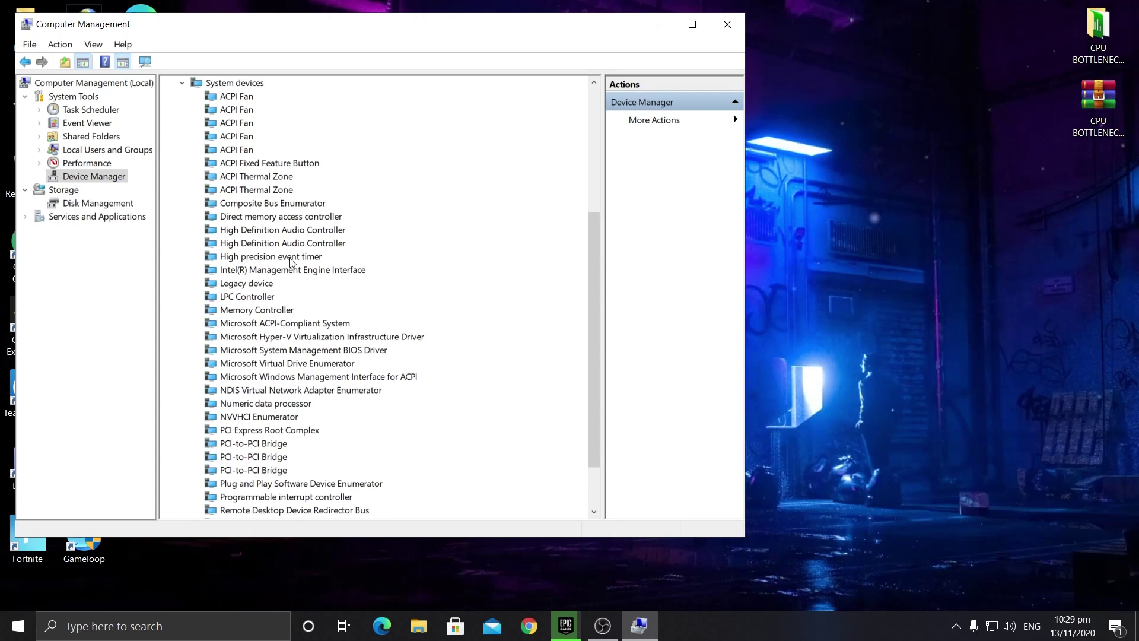
right_click(270, 262)
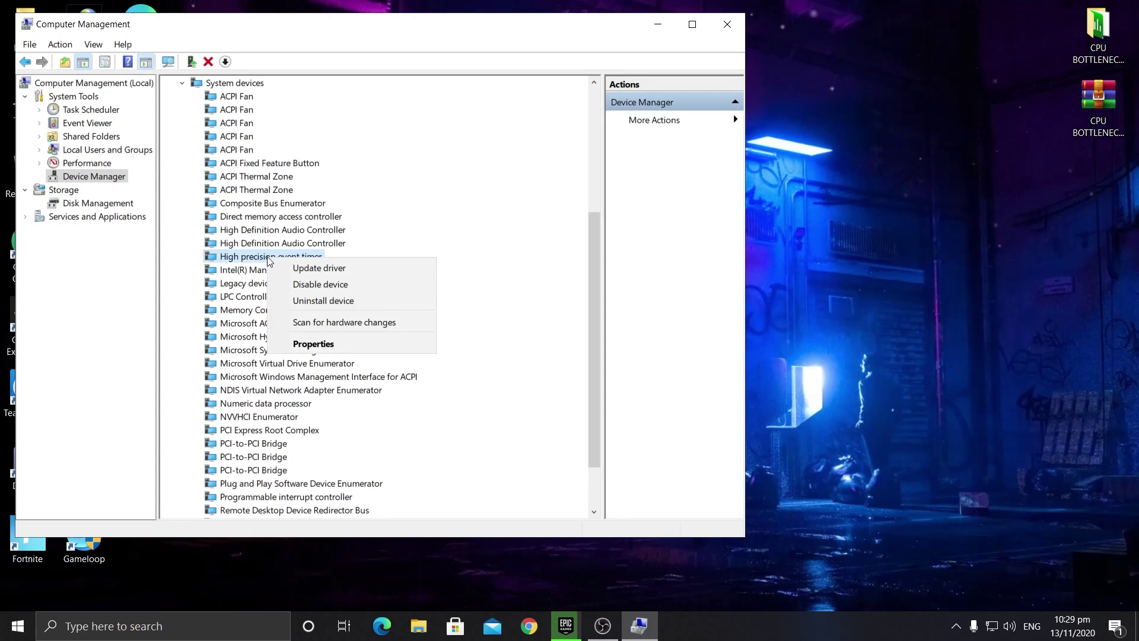
click(305, 282)
click(601, 333)
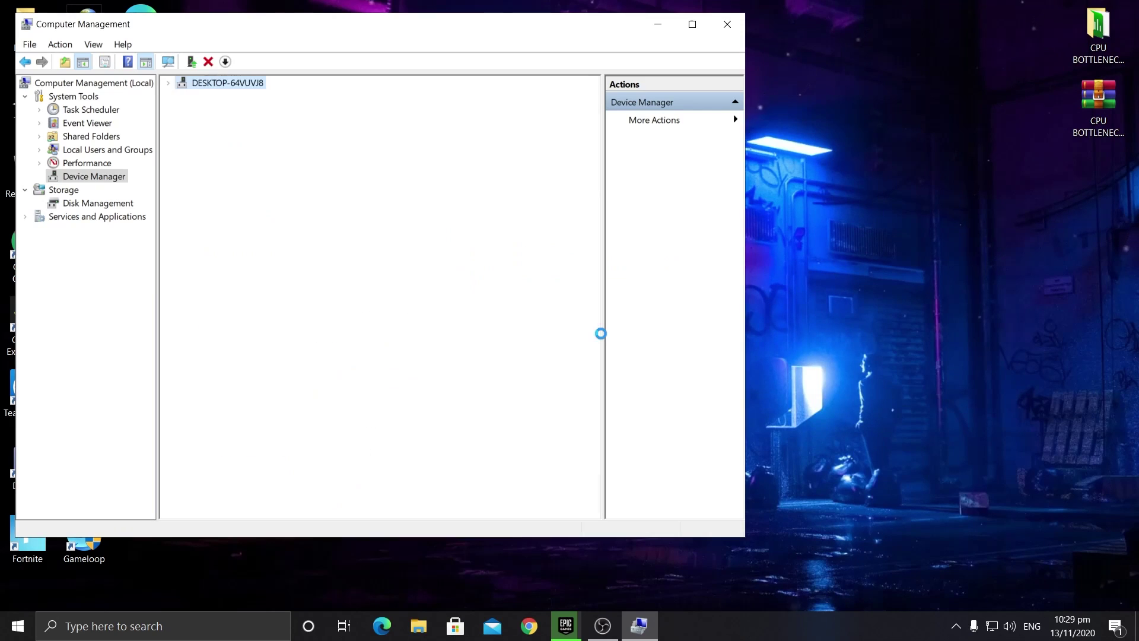
click(728, 23)
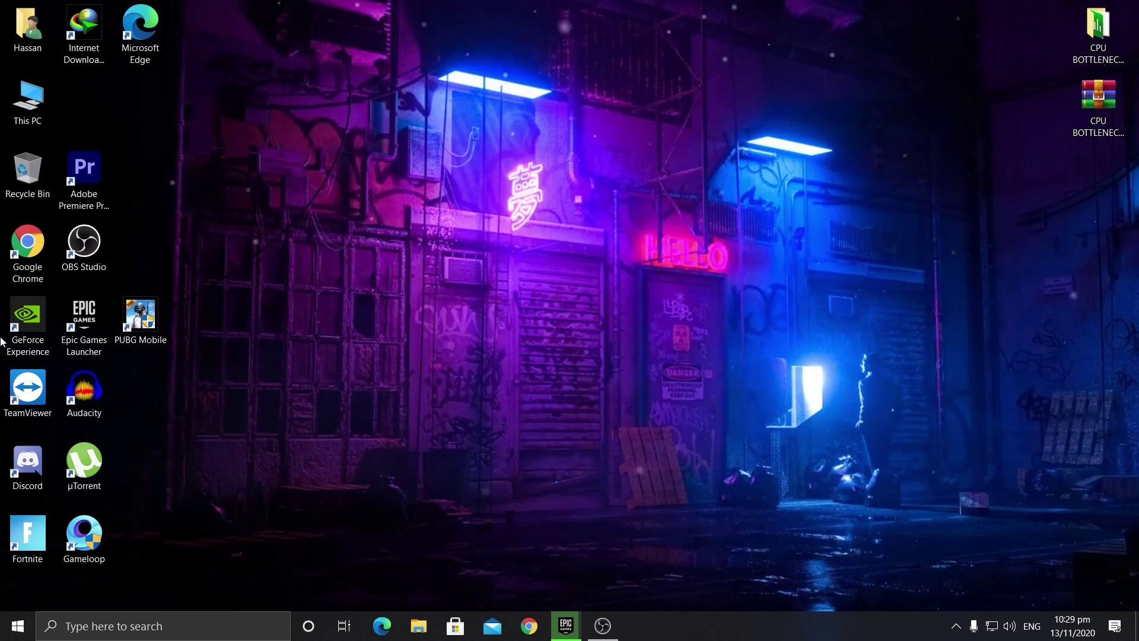
Switch to Google Chrome, maximize the window and search for "msi afterburner download".
click(28, 101)
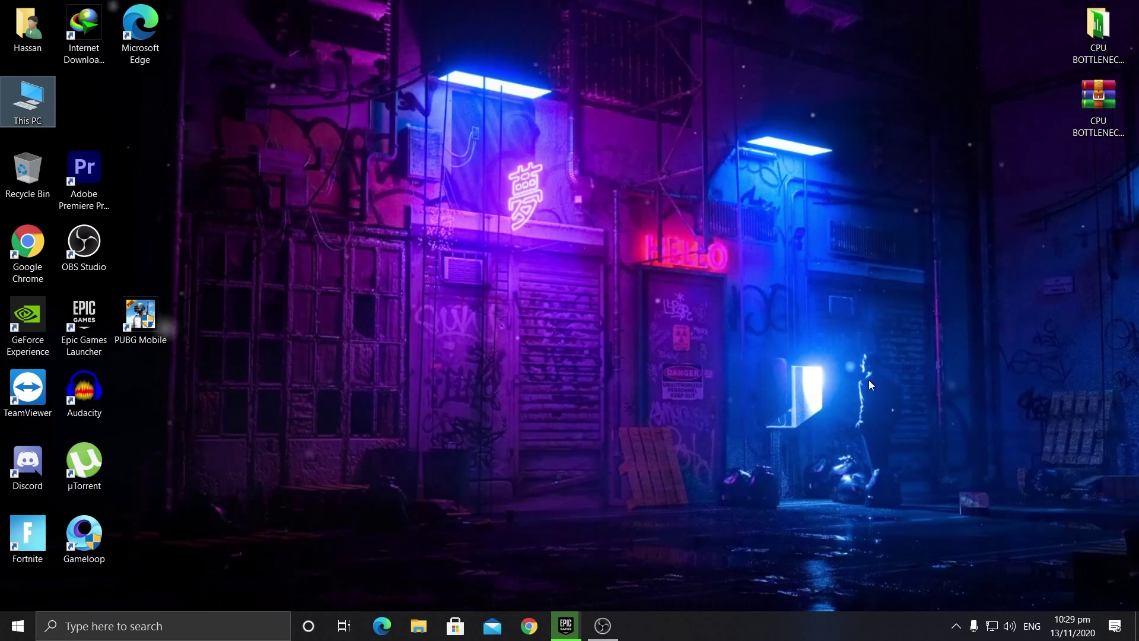
click(528, 633)
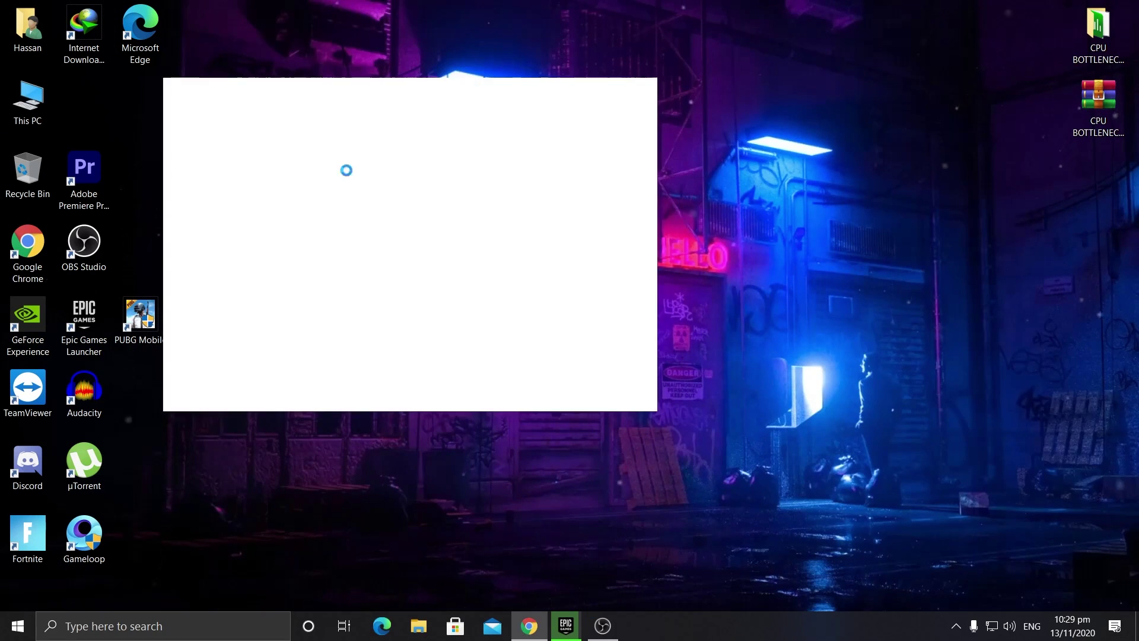
double_click(412, 85)
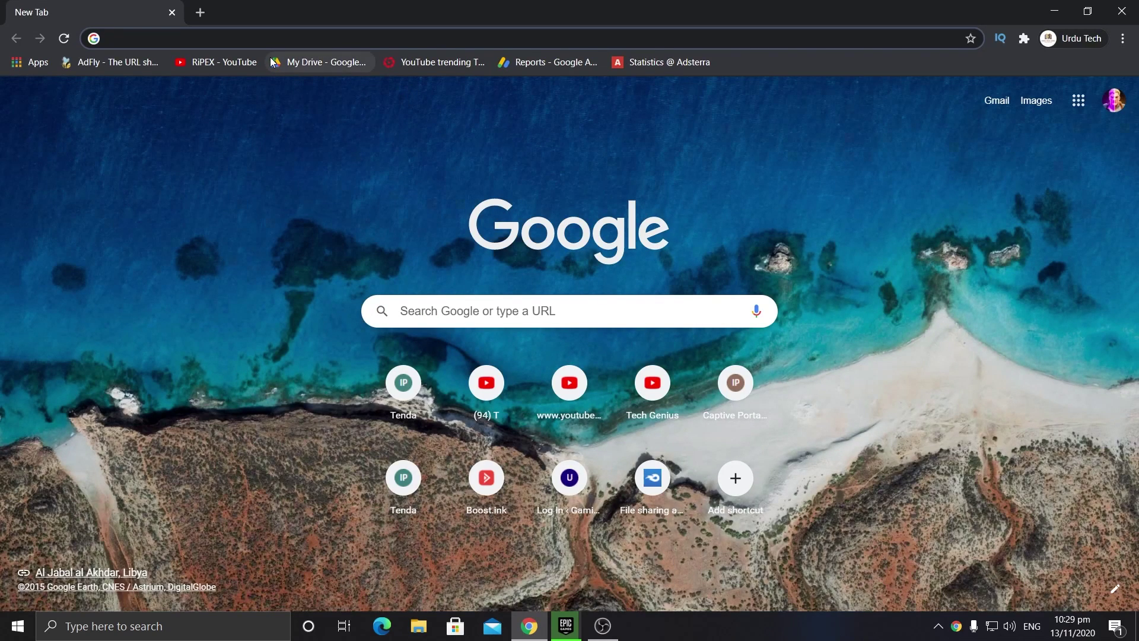
text(MSI)
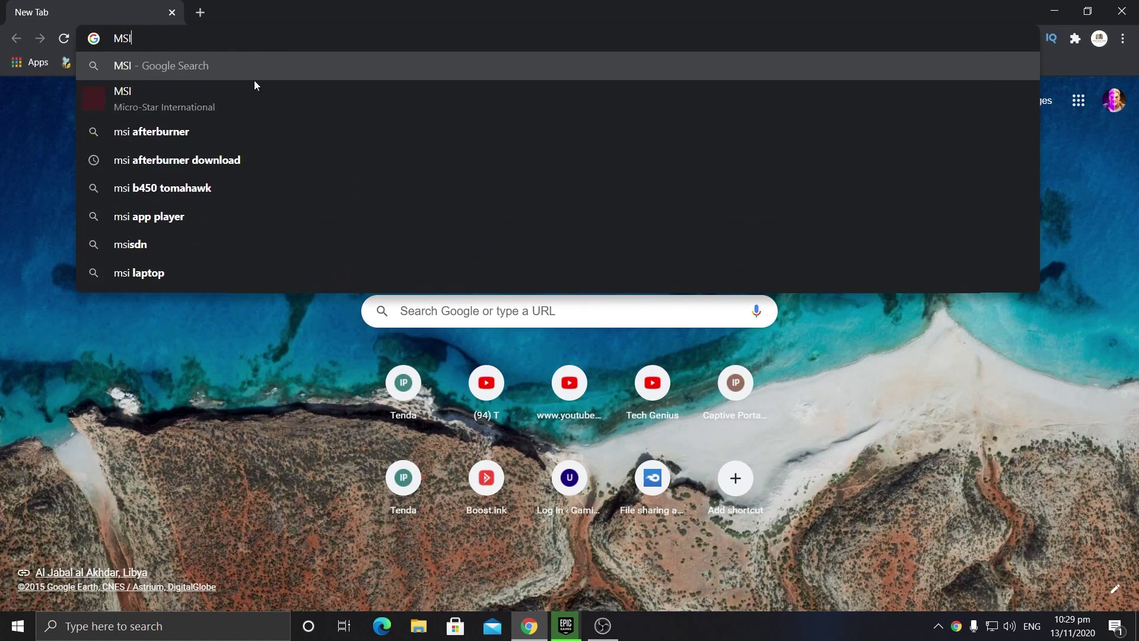
click(207, 165)
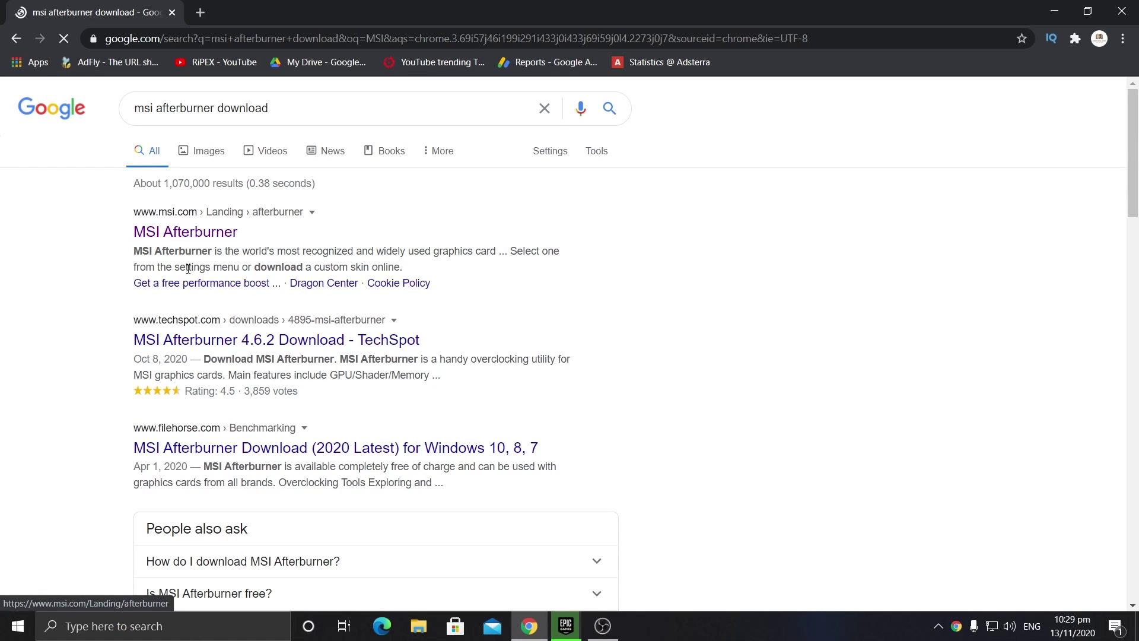
Open the official MSI Afterburner page and start downloading MSIAfterburnerSetup.zip.
click(200, 232)
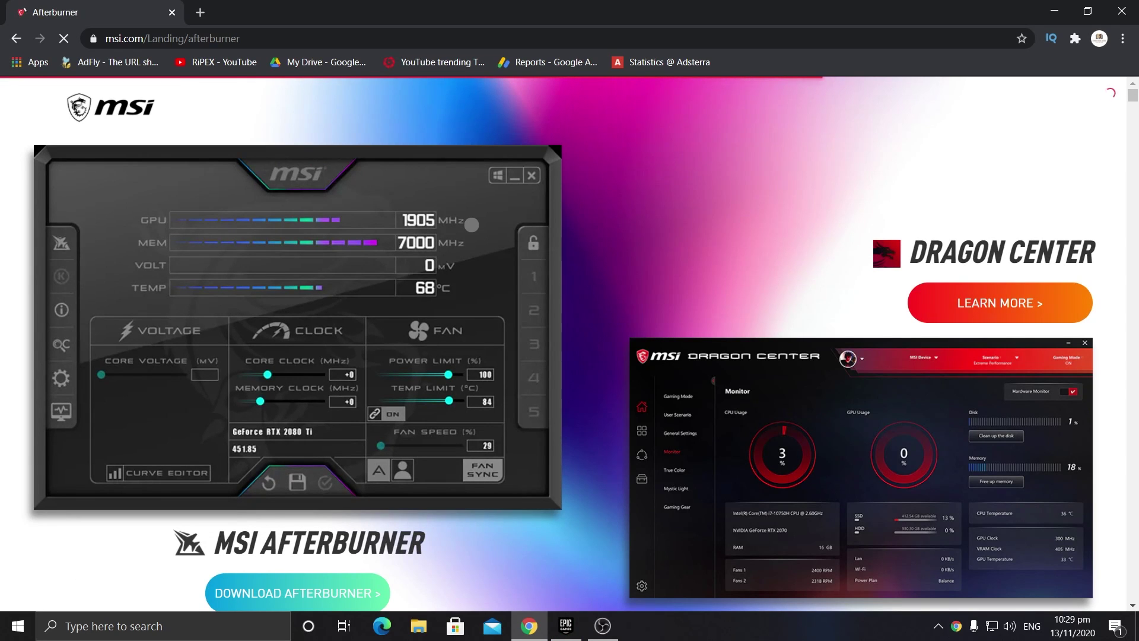
scroll(493, 384, down, 5)
click(276, 296)
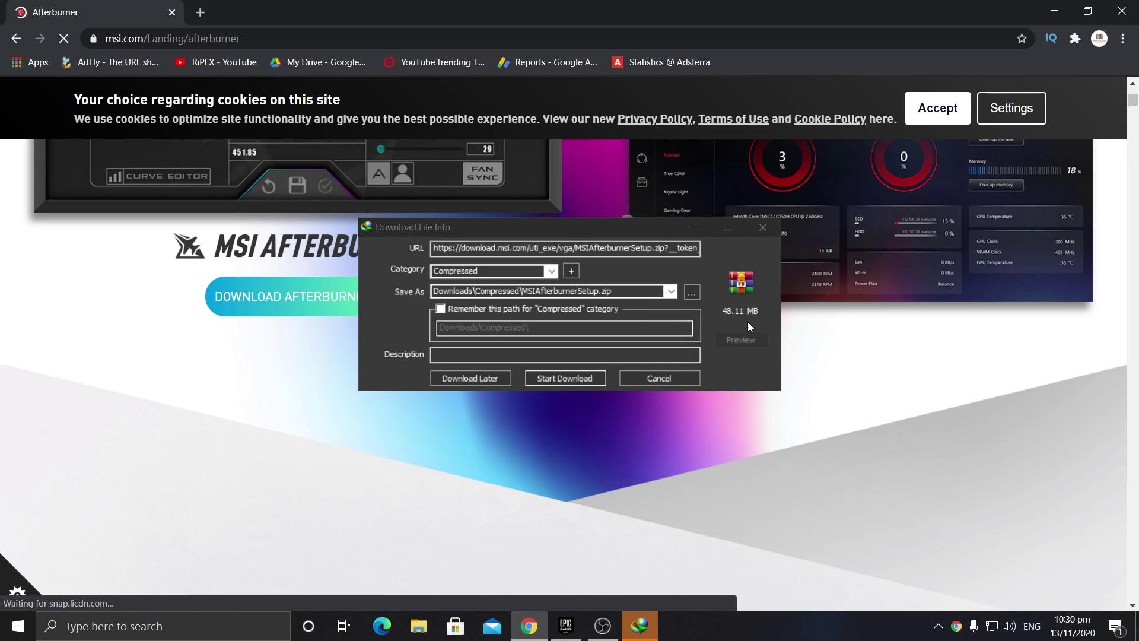
click(552, 376)
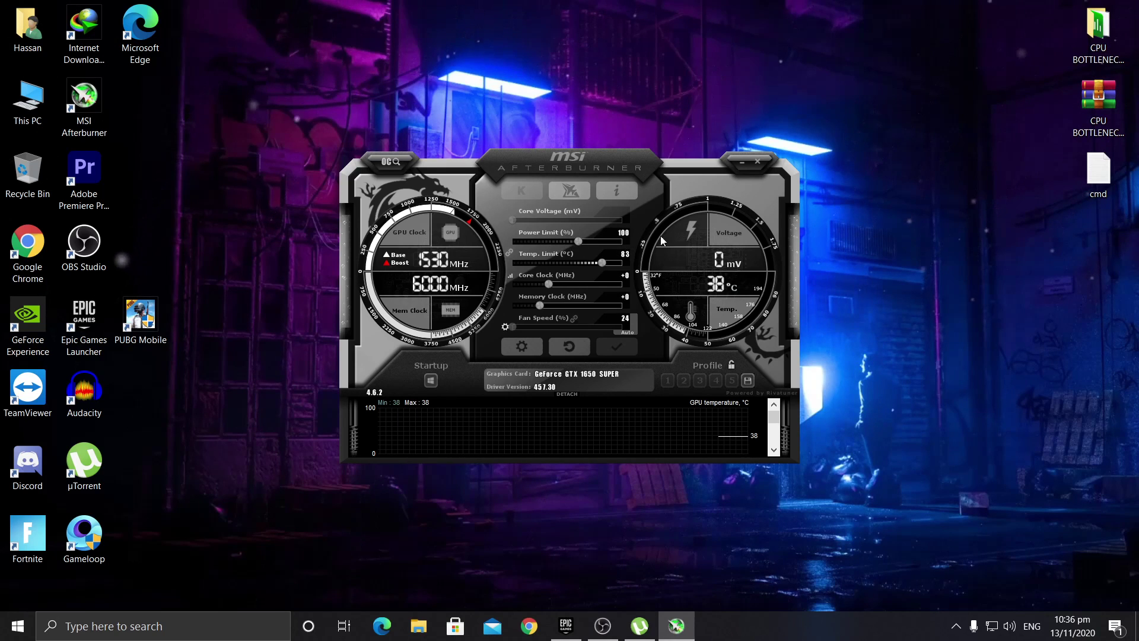
In MSI Afterburner, raise the power limit to 110% with the linked temperature limit at 85 °C, apply it and minimize the window.
drag(580, 241, 603, 244)
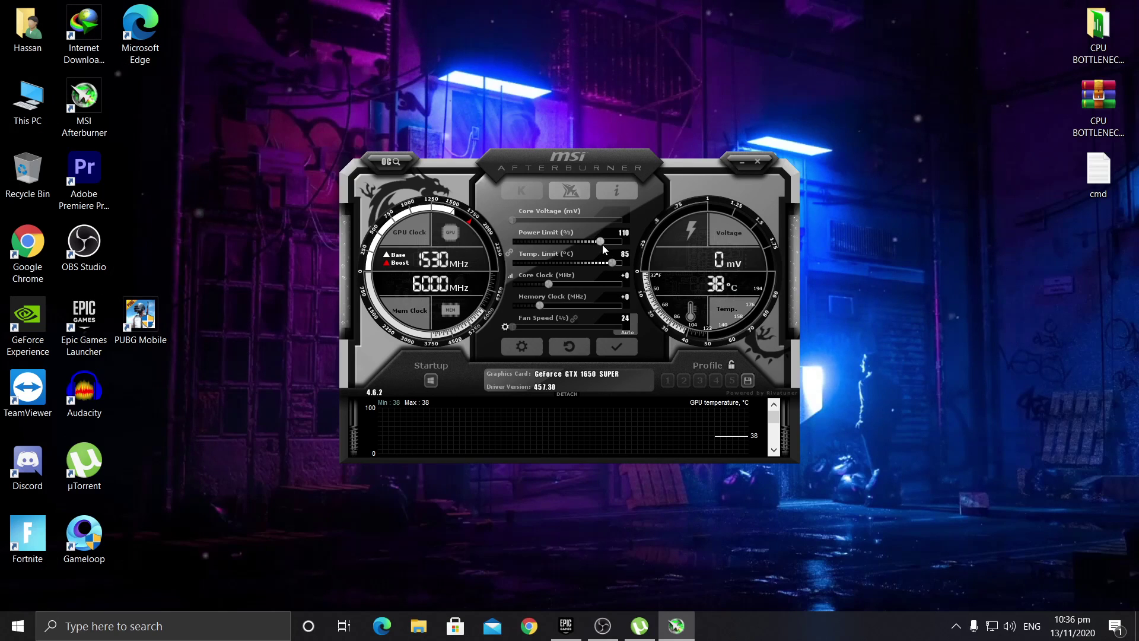
click(615, 352)
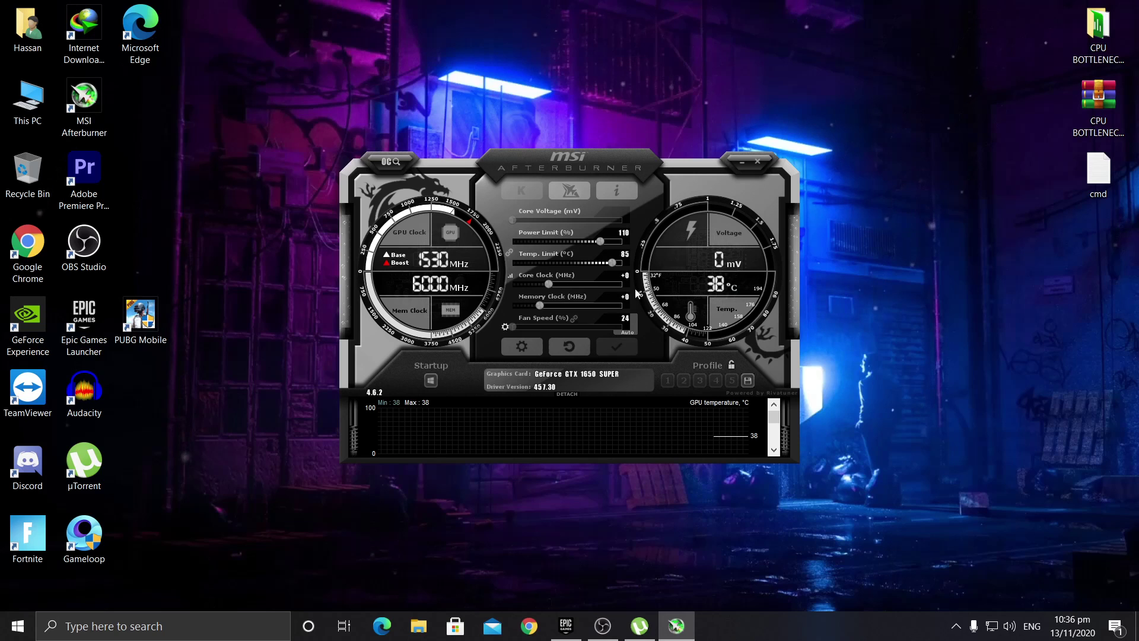
click(741, 162)
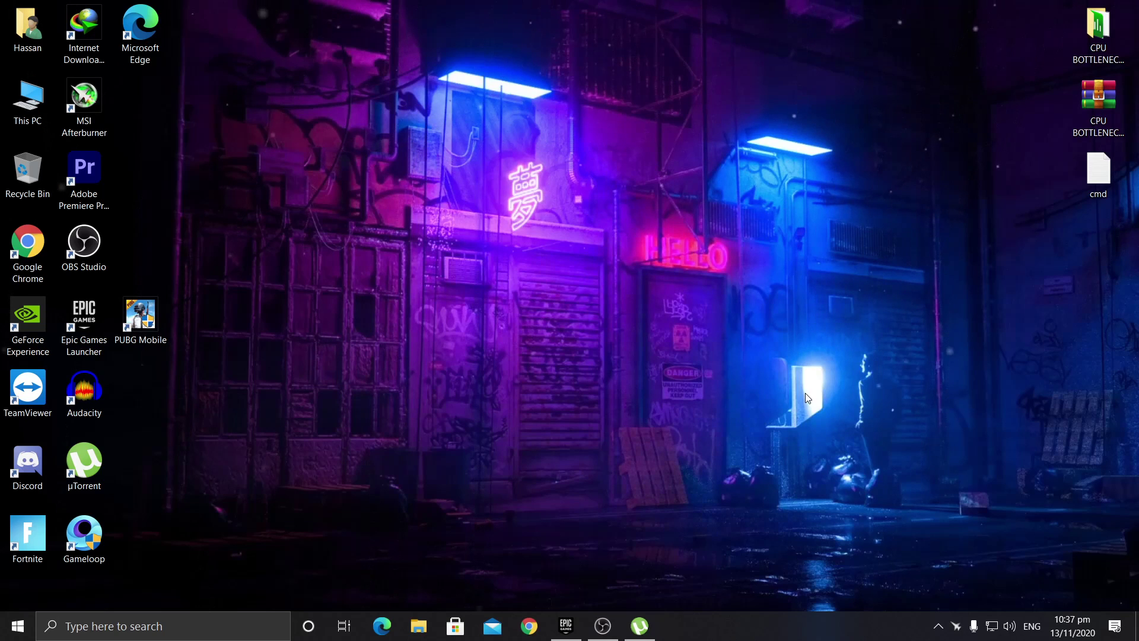